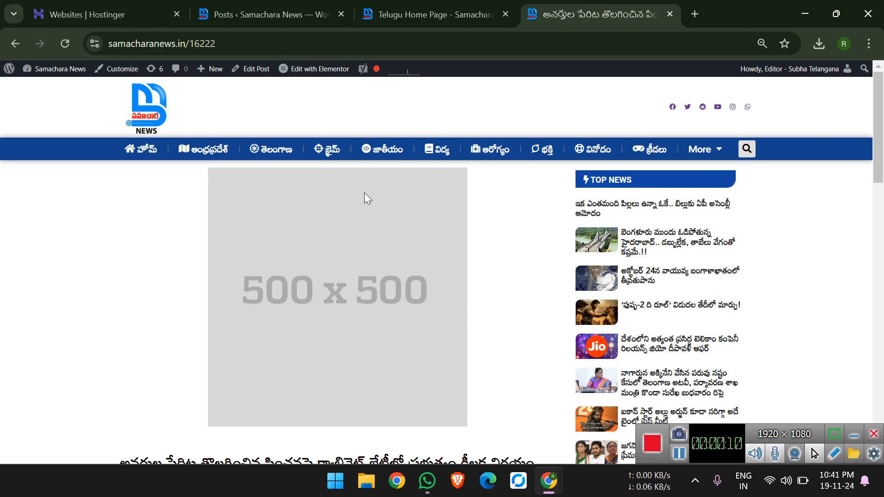
pyautogui.scroll(-10, 356, 245)
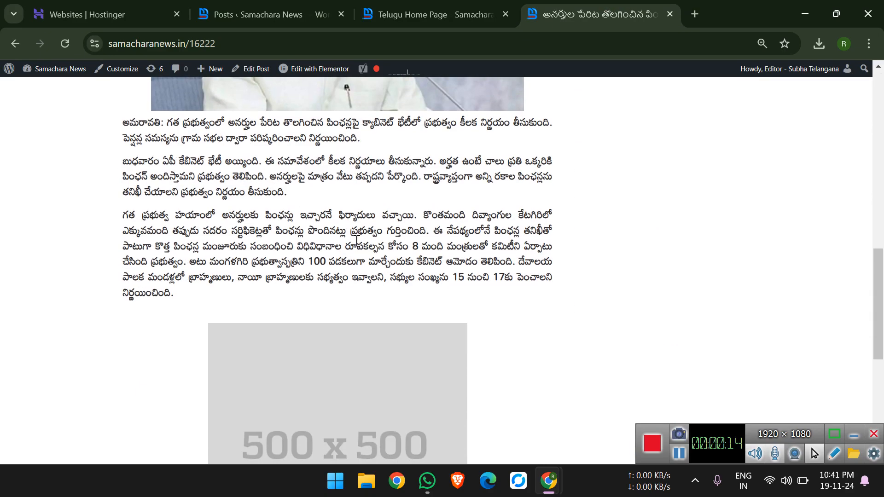
# Review the news post for the ad images placed above the title and below the article text.
pyautogui.scroll(15, 356, 241)
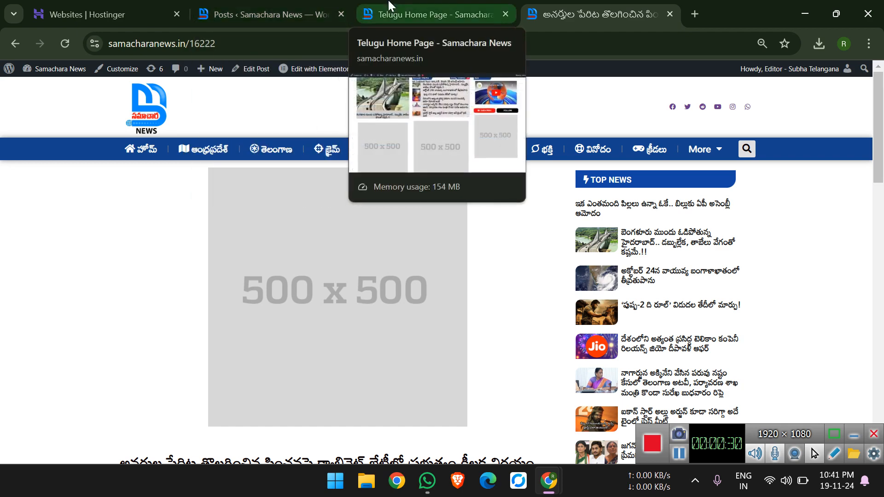
pyautogui.scroll(-3, 321, 336)
pyautogui.scroll(3, 323, 337)
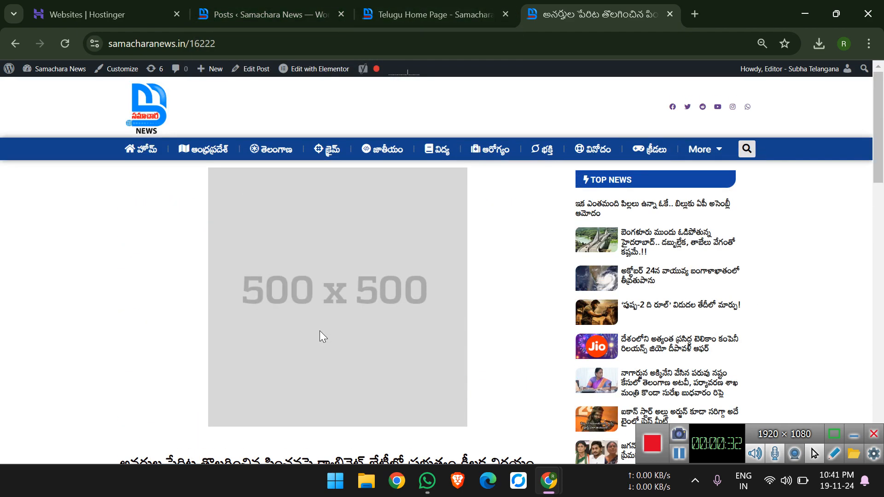
pyautogui.scroll(-15, 320, 332)
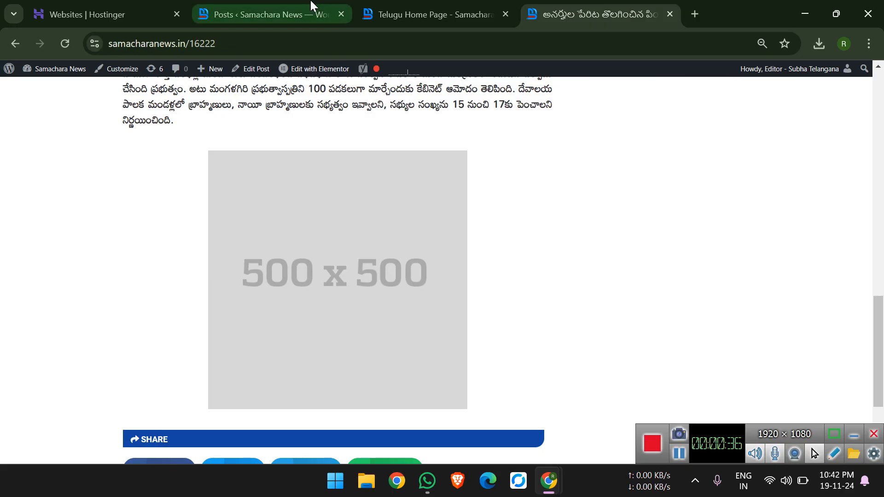
# Open the saved template ad1-above-post from the site's dashboard for editing with Elementor.
pyautogui.click(225, 6)
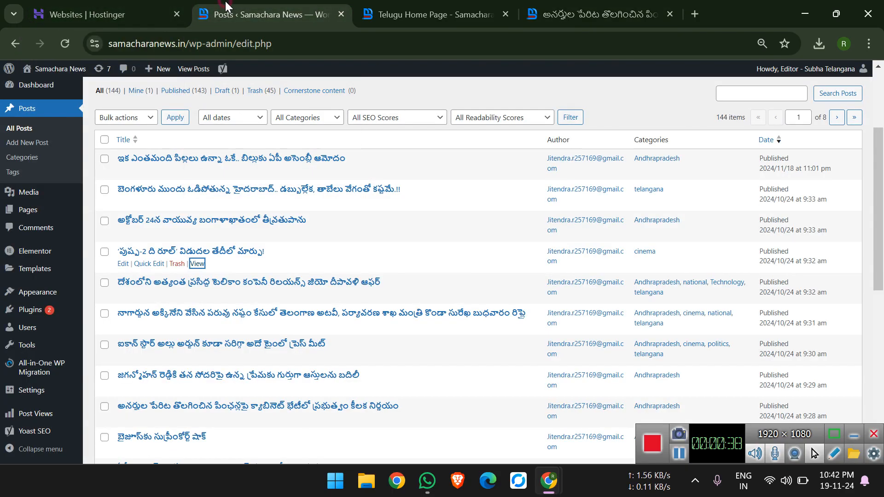
pyautogui.click(40, 85)
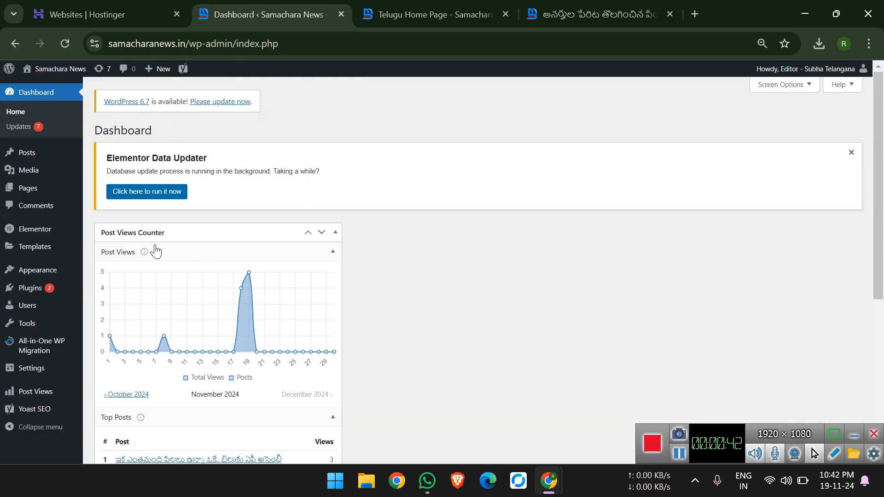
pyautogui.click(45, 248)
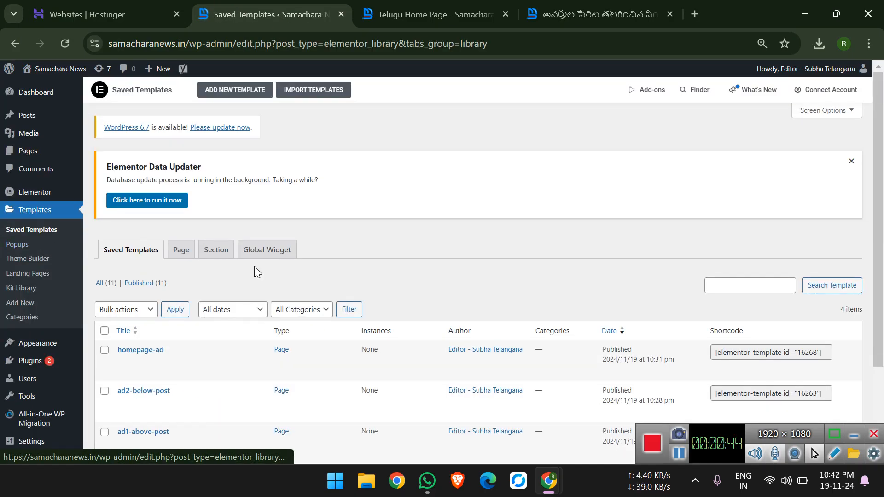
pyautogui.scroll(-2, 256, 271)
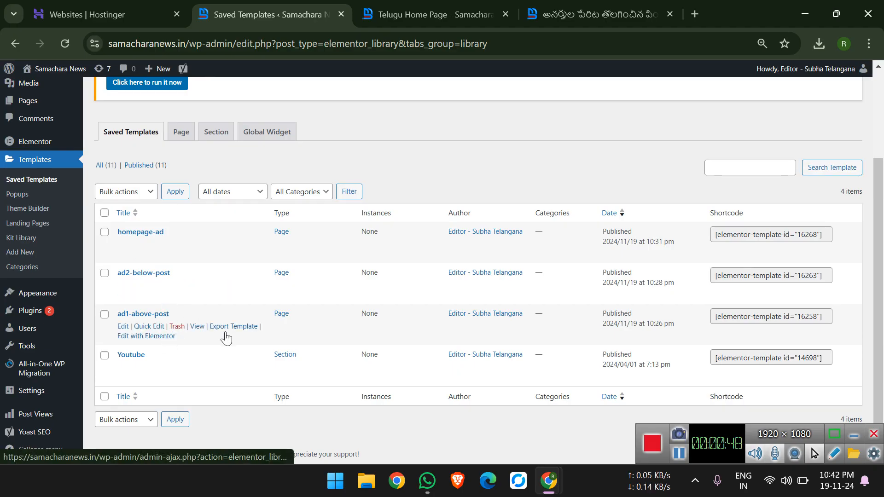
pyautogui.click(105, 314)
pyautogui.click(153, 337)
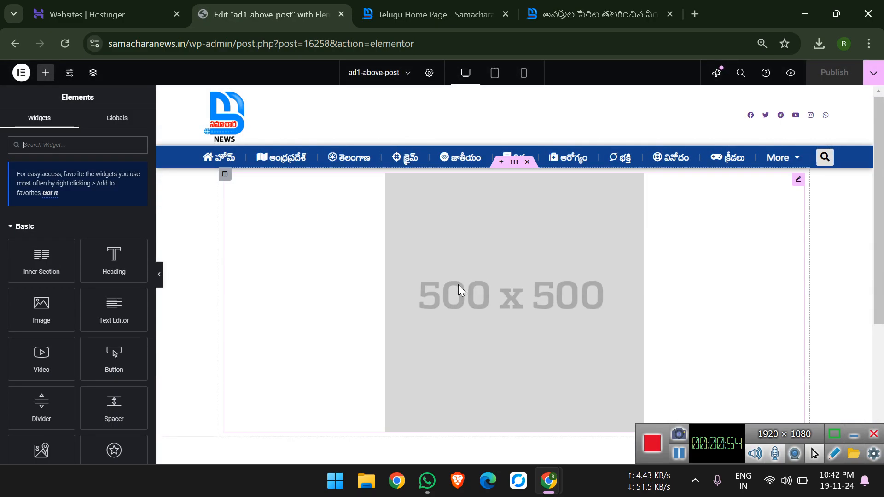
# Replace the template's placeholder image with the colour-stripe image from the media library and publish the template.
pyautogui.click(440, 303)
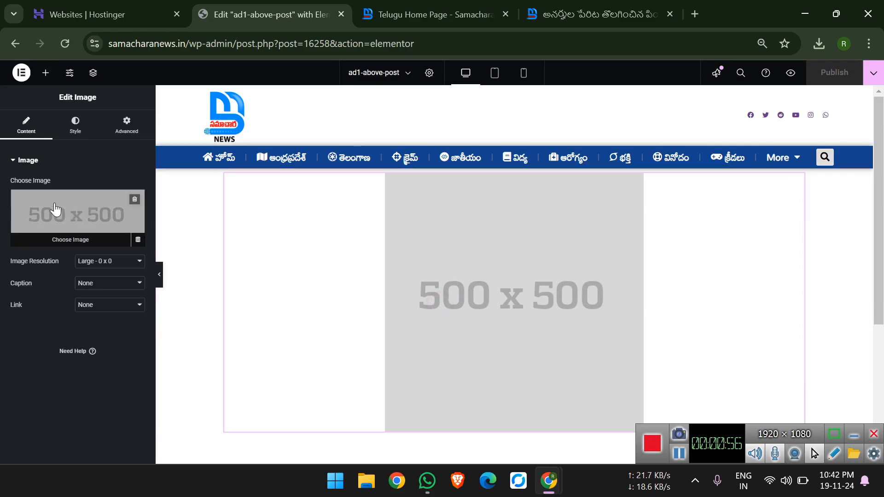
pyautogui.click(55, 207)
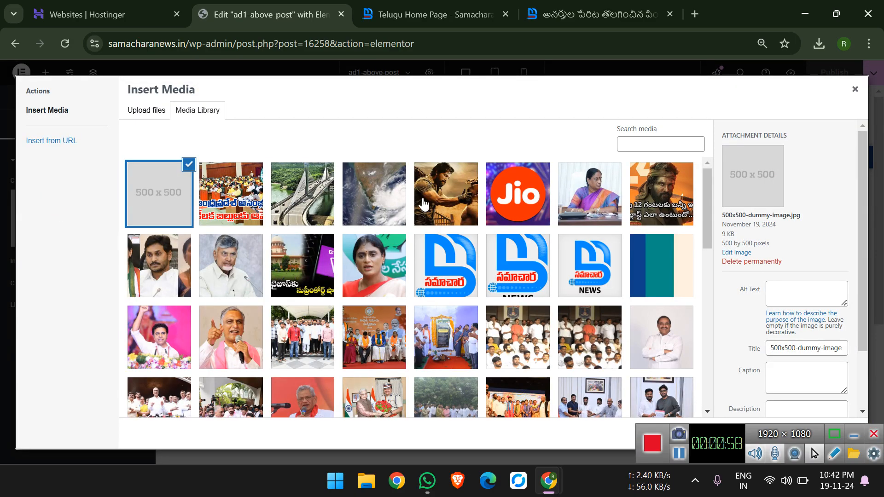
pyautogui.scroll(-1, 452, 245)
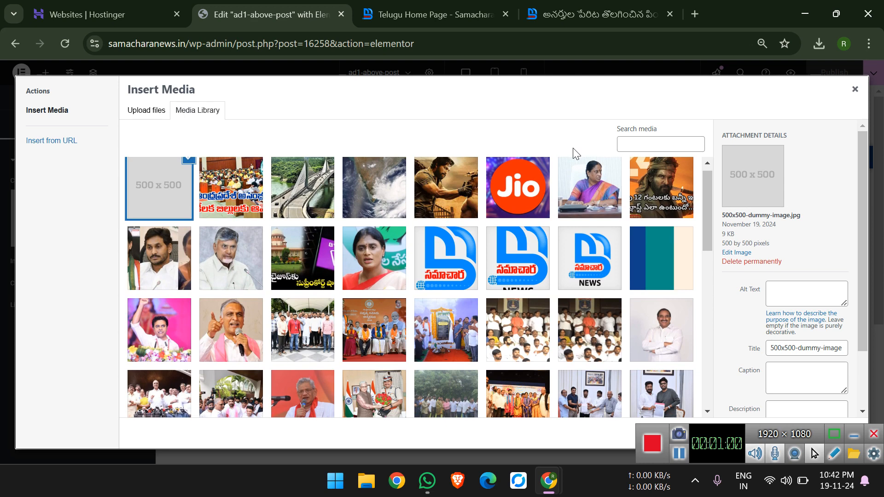
pyautogui.click(677, 241)
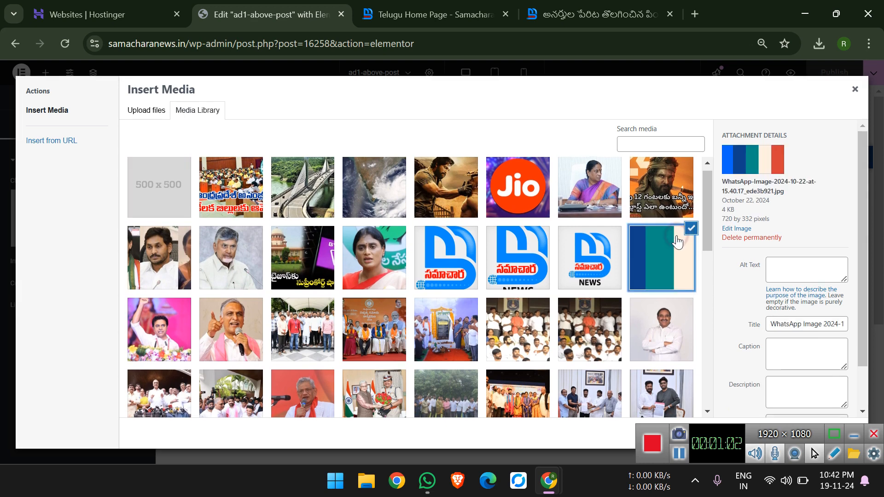
pyautogui.scroll(-4, 677, 241)
pyautogui.click(834, 431)
pyautogui.click(843, 434)
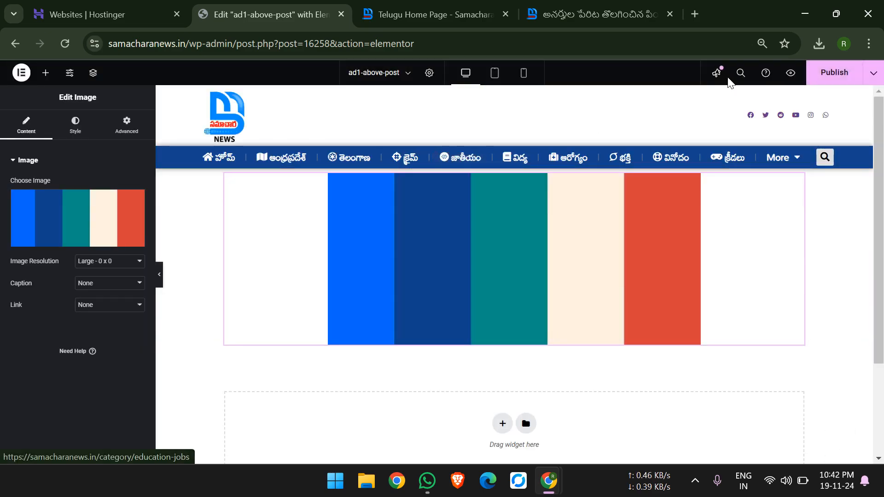
pyautogui.click(811, 80)
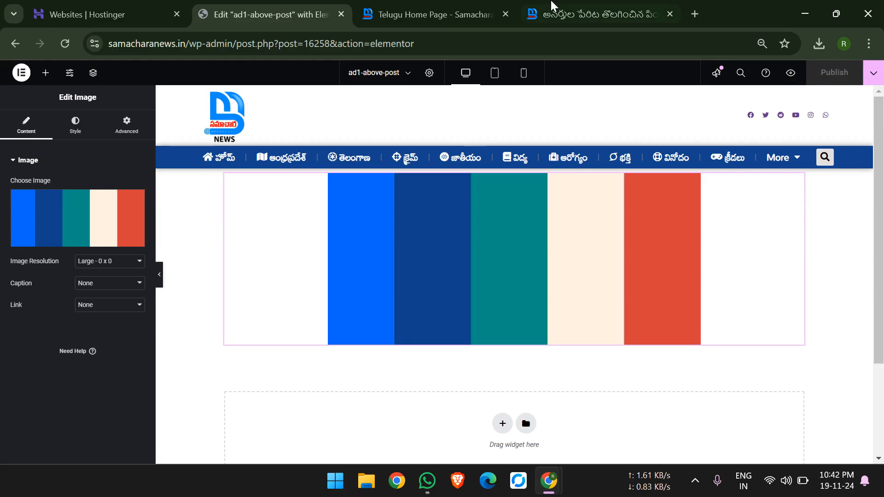
# Reload the published news post to check the ad image above its title.
pyautogui.click(551, 5)
pyautogui.scroll(10, 29, 106)
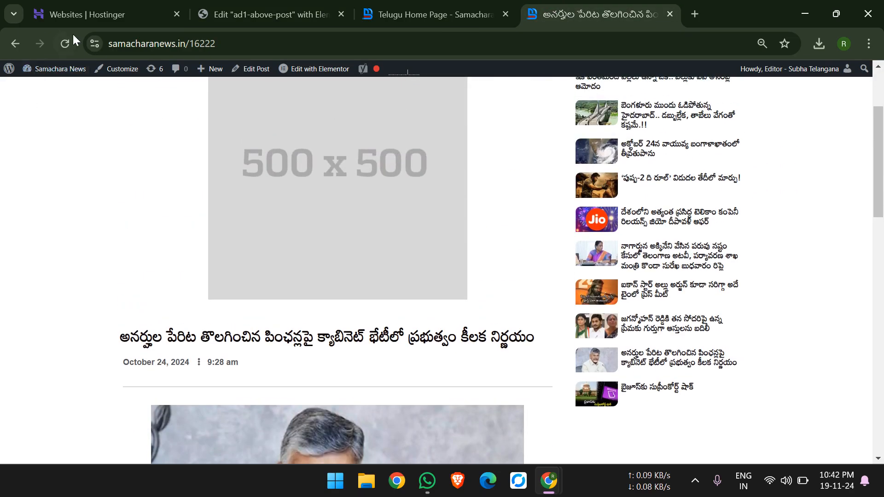
pyautogui.click(68, 37)
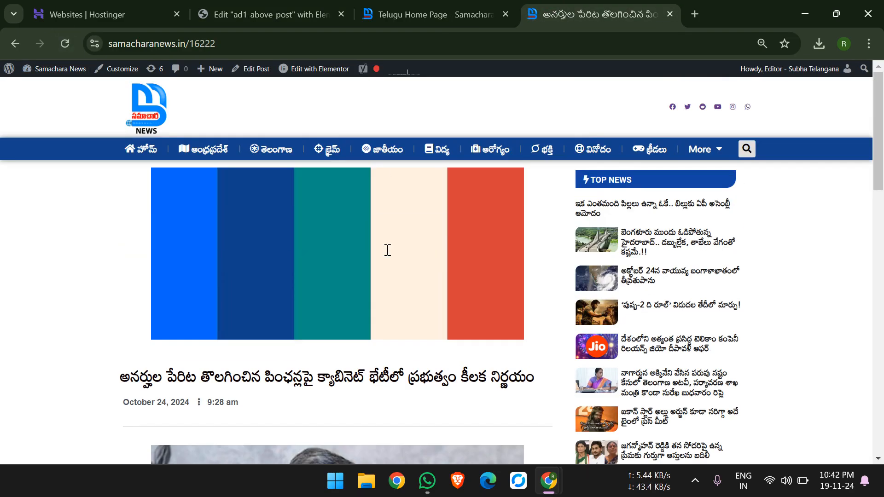
# Set the ad1-above-post template's image to 500x500-dummy-image.jpg from the media library and publish it.
pyautogui.click(323, 7)
pyautogui.click(449, 279)
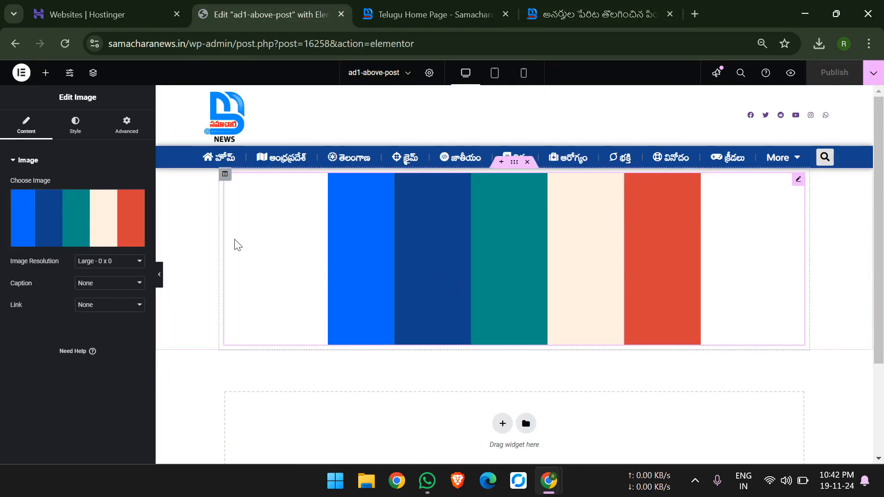
pyautogui.click(104, 220)
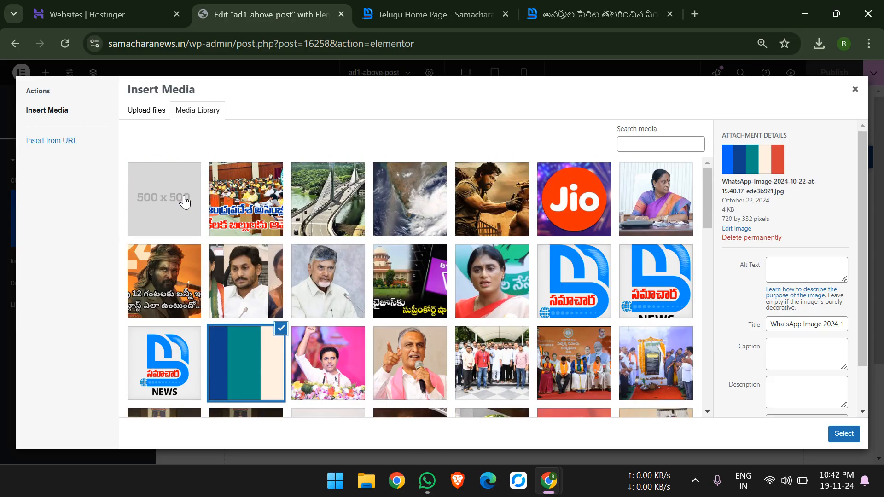
pyautogui.click(182, 199)
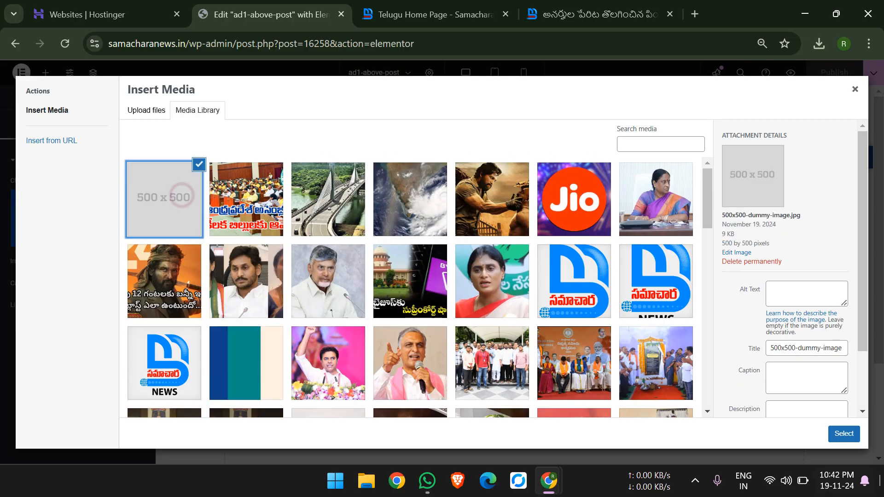
pyautogui.click(848, 435)
pyautogui.click(826, 80)
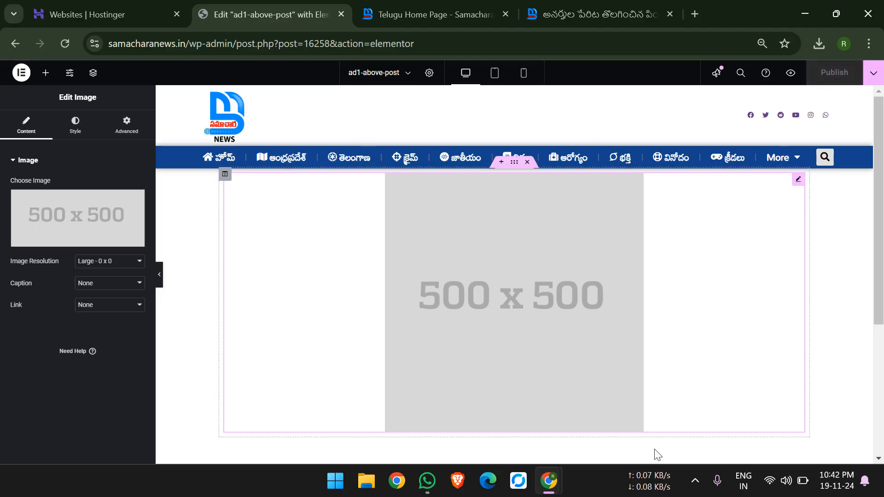
pyautogui.click(695, 481)
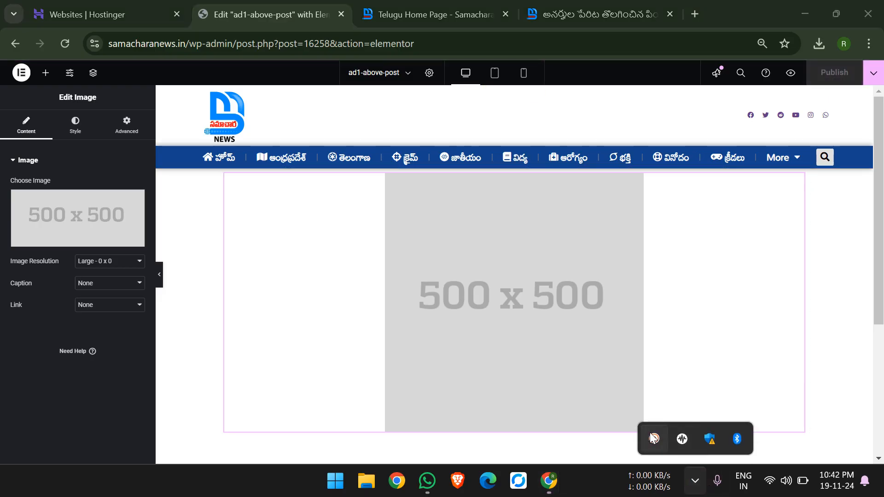
pyautogui.click(654, 439)
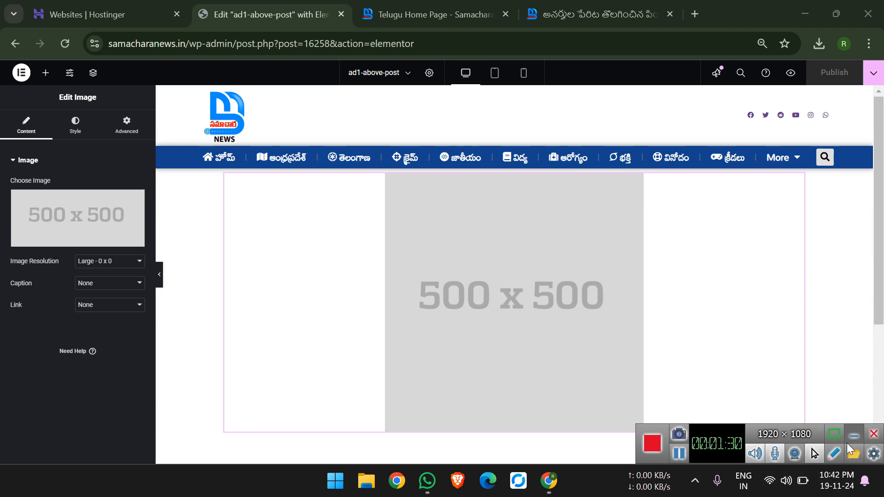
pyautogui.click(855, 434)
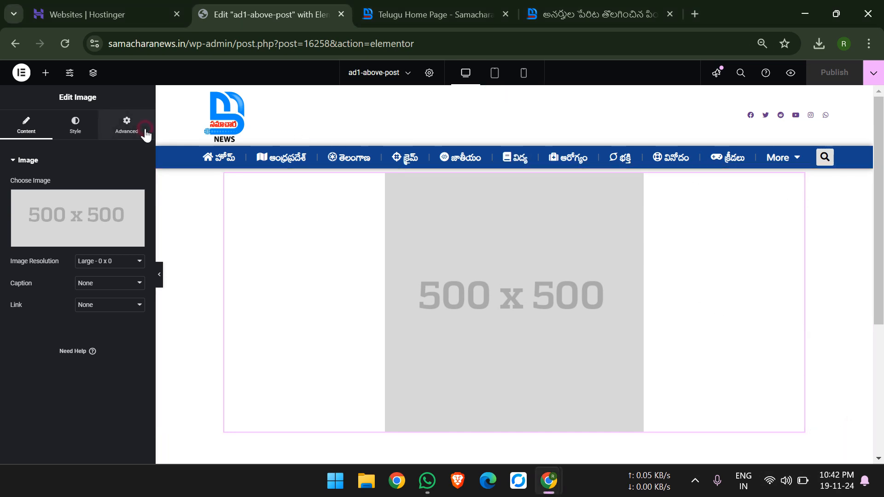
# Hide the ad image on desktop, tablet portrait and mobile portrait through its responsive settings, and publish the template.
pyautogui.click(125, 126)
pyautogui.scroll(-4, 137, 340)
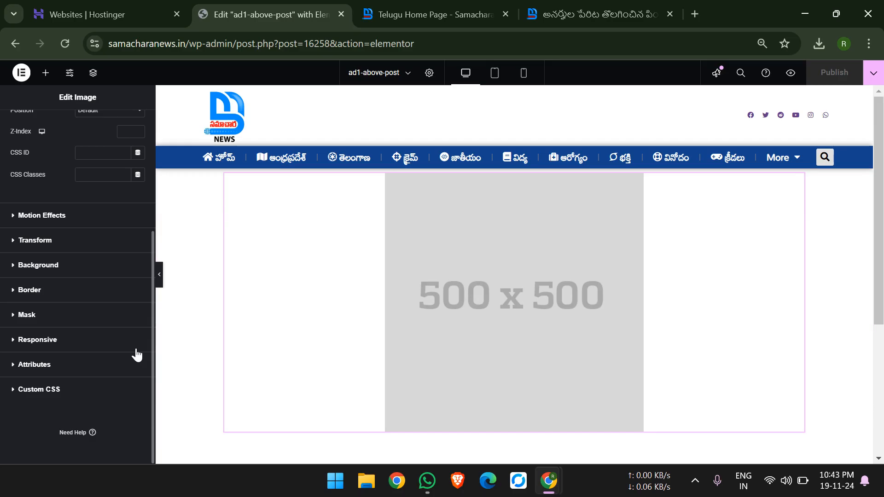
pyautogui.click(83, 338)
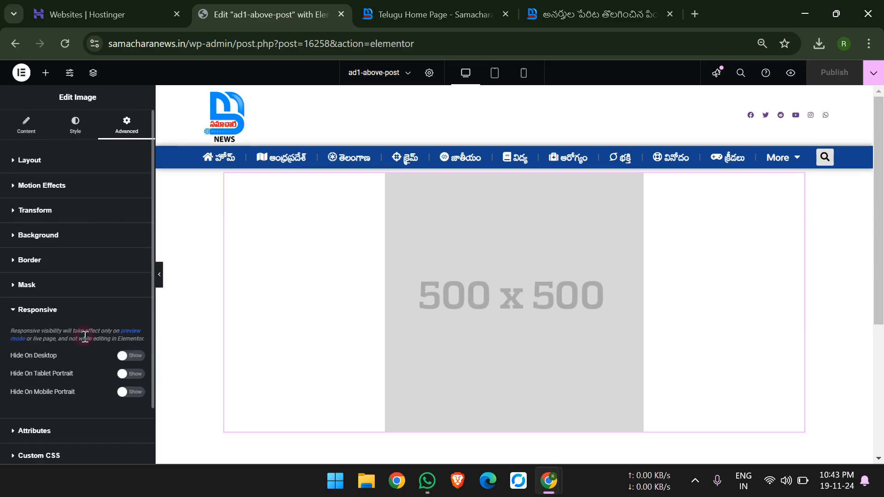
pyautogui.click(131, 355)
pyautogui.click(132, 373)
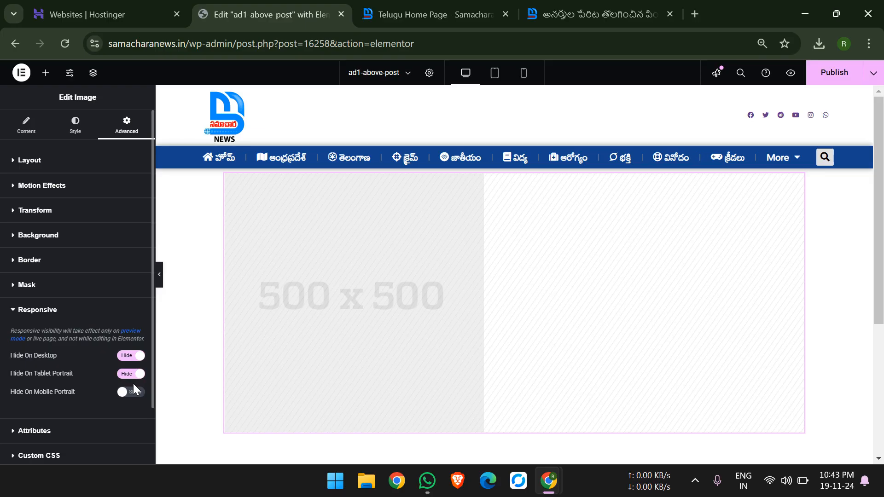
pyautogui.click(133, 392)
pyautogui.click(822, 76)
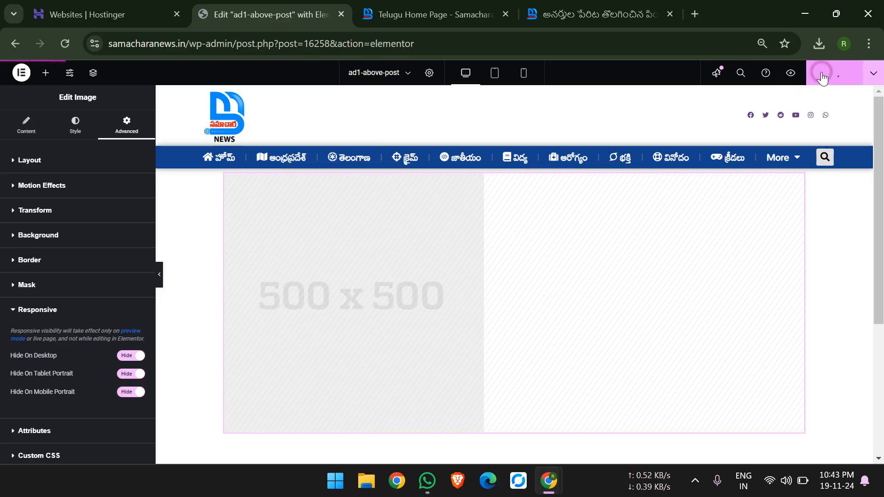
# Reload the news post and check the ad areas above the title and below the article.
pyautogui.click(595, 7)
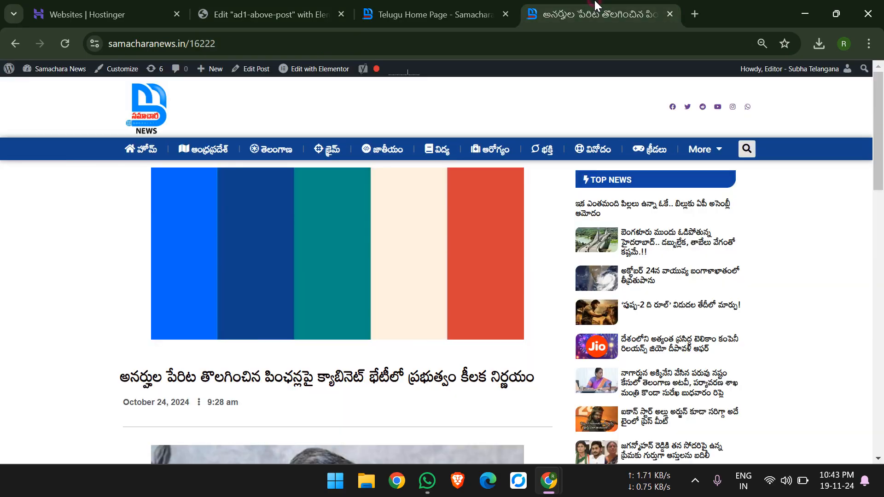
pyautogui.click(66, 43)
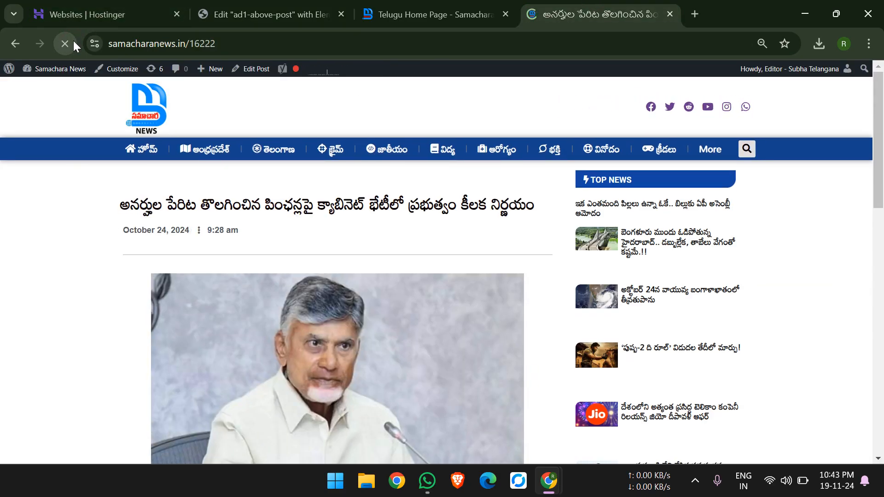
pyautogui.scroll(-7, 191, 119)
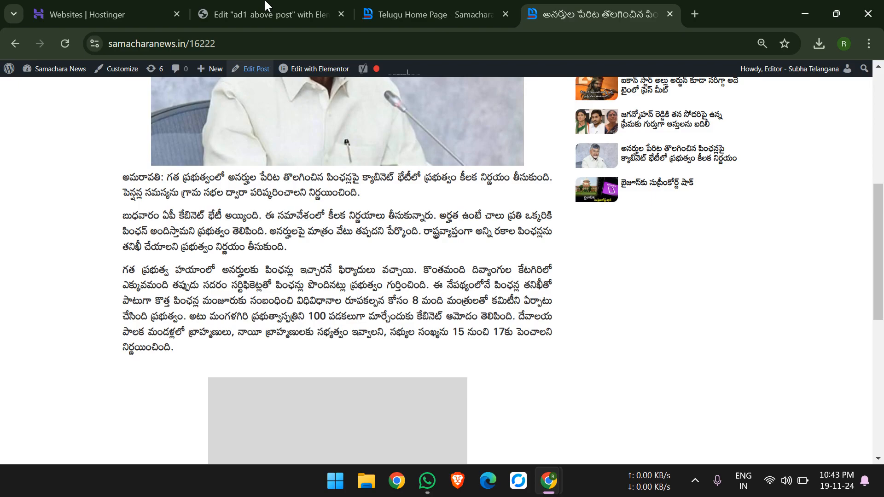
# Go from the site's home page to its dashboard and bring up the list of saved Elementor templates.
pyautogui.click(266, 6)
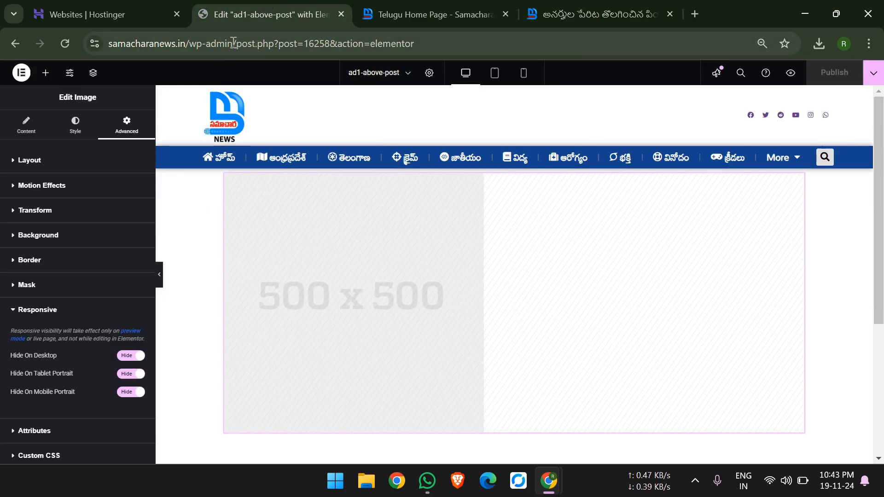
pyautogui.click(405, 12)
pyautogui.moveTo(68, 68)
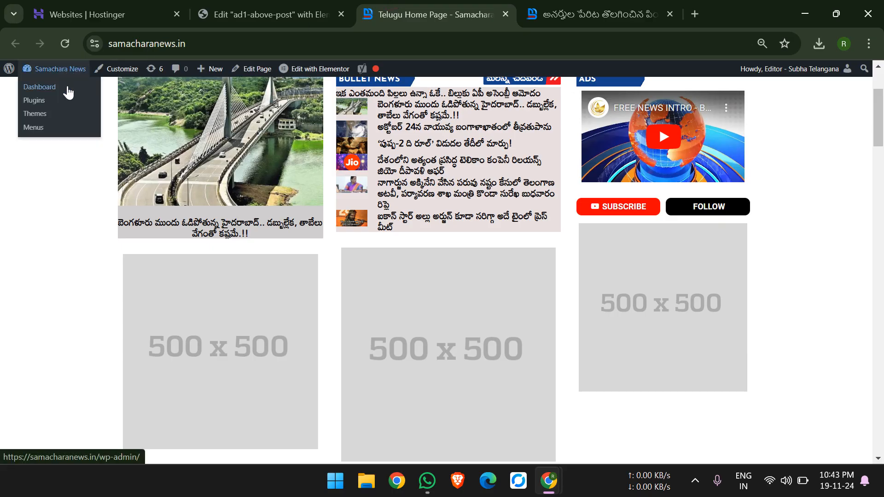
pyautogui.click(68, 86)
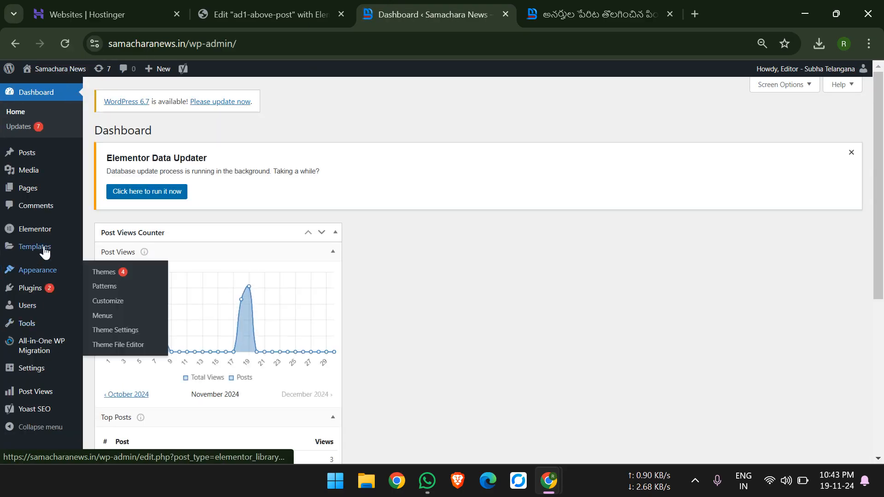
pyautogui.click(43, 248)
pyautogui.scroll(-2, 175, 286)
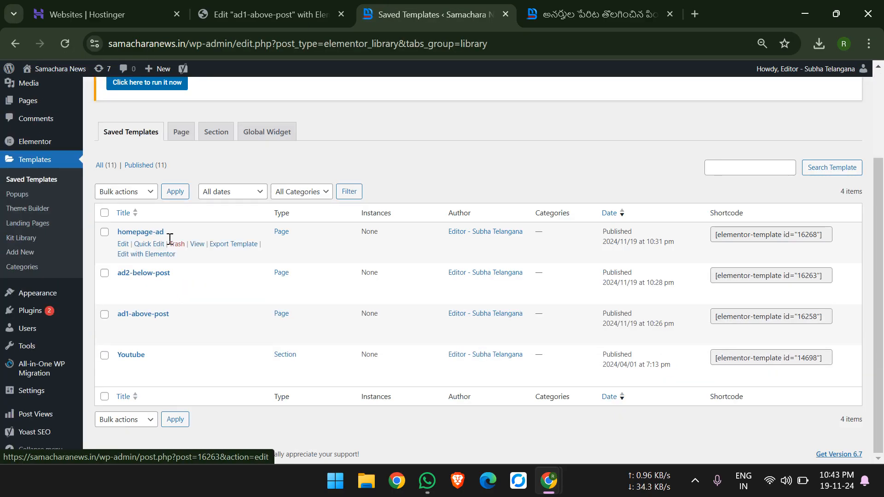
# Open the ad2-below-post template in Elementor, check the matching ad below the article in the news post, and open the image's settings.
pyautogui.click(166, 297)
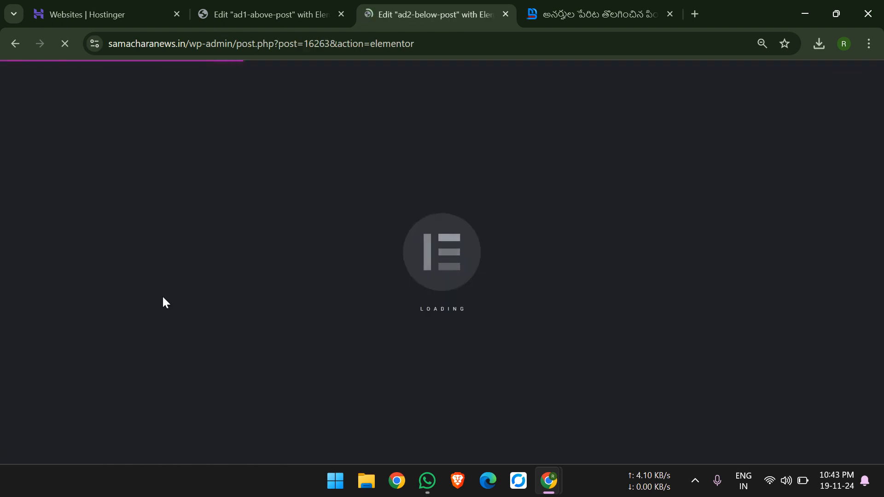
pyautogui.click(566, 3)
pyautogui.scroll(2, 509, 79)
pyautogui.scroll(-4, 509, 79)
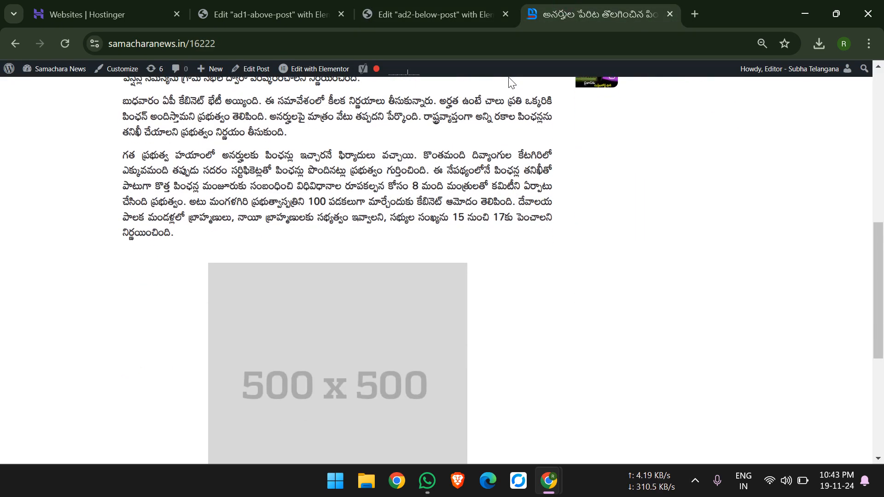
pyautogui.click(479, 5)
pyautogui.scroll(-5, 468, 311)
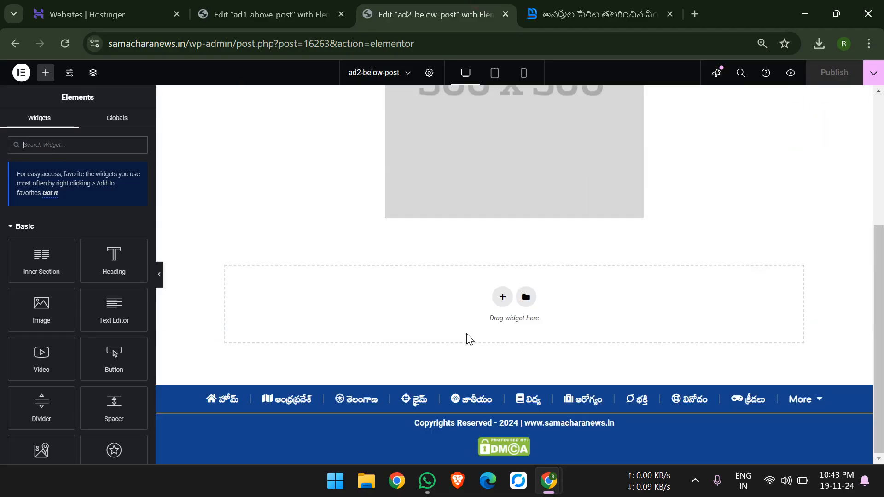
pyautogui.scroll(5, 508, 166)
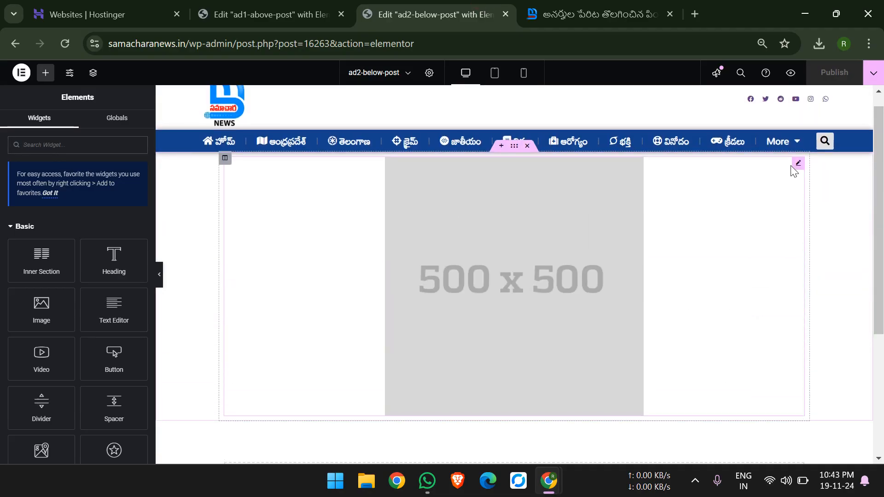
pyautogui.click(795, 167)
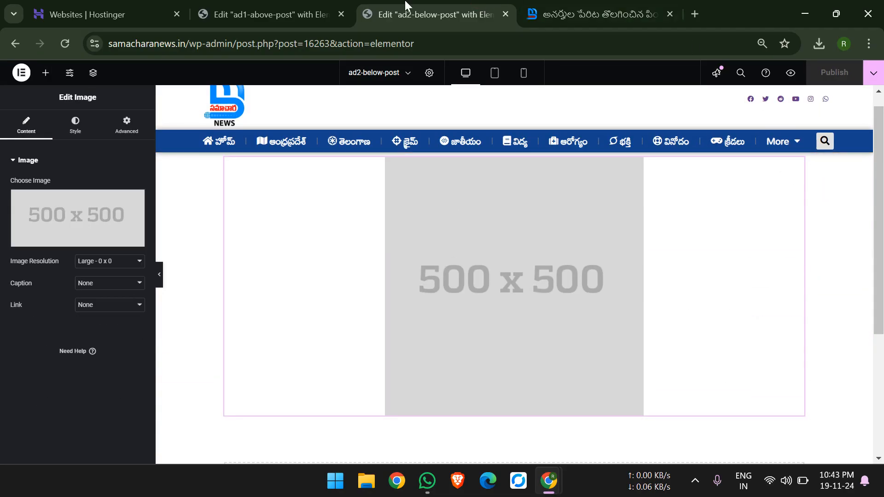
# Return to the site's dashboard, list the saved templates and open ad2-below-post for editing with Elementor.
pyautogui.moveTo(414, 44); pyautogui.dragTo(237, 43)
pyautogui.press('BackSpace')
pyautogui.press('Return')
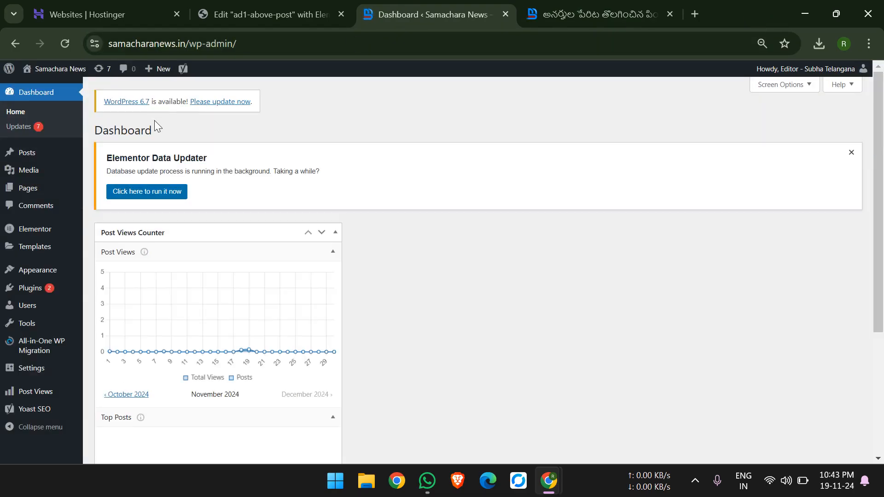
pyautogui.moveTo(58, 247)
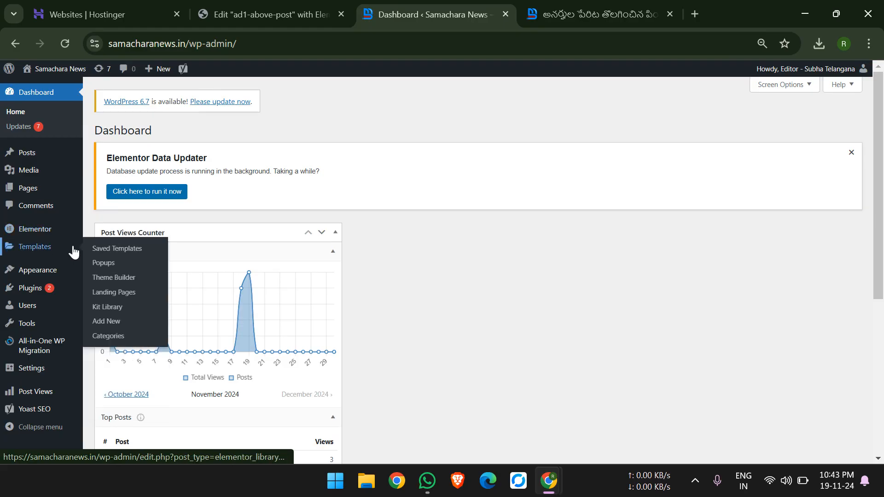
pyautogui.click(118, 249)
pyautogui.scroll(-3, 133, 256)
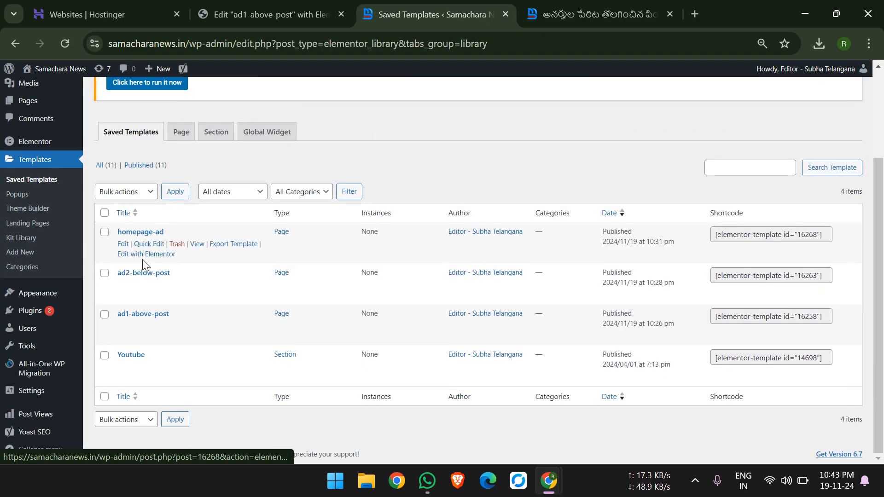
pyautogui.click(157, 298)
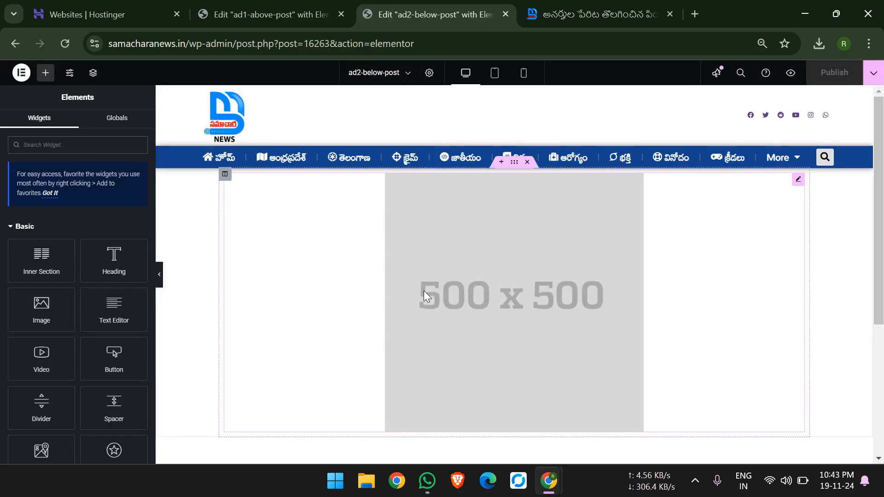
# Replace the ad2-below-post template's image with the orange Jio picture from the media library and publish it.
pyautogui.scroll(-5, 423, 291)
pyautogui.scroll(4, 423, 291)
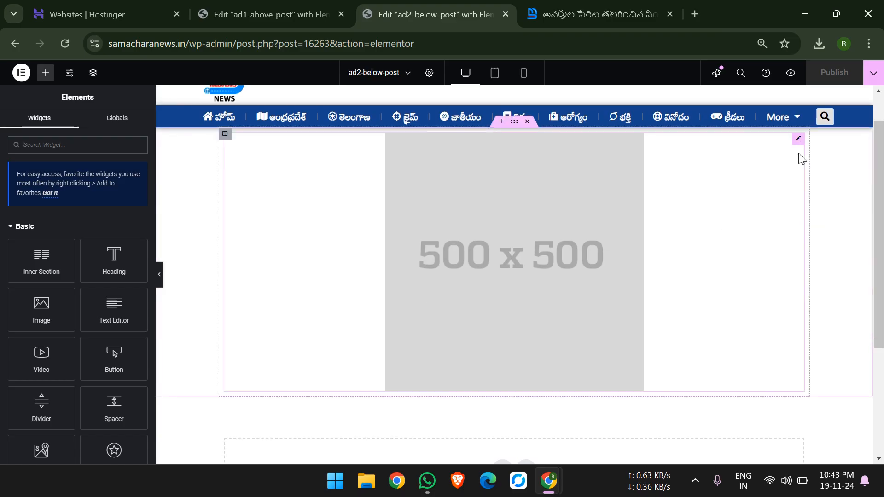
pyautogui.click(798, 144)
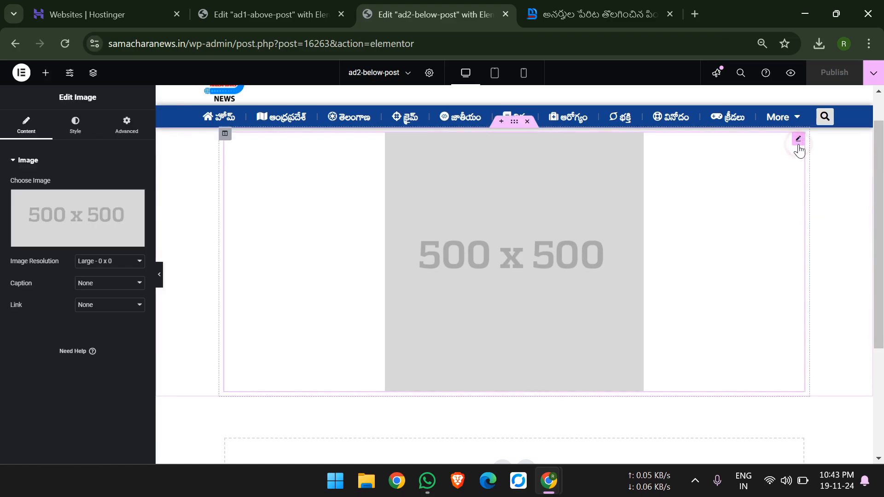
pyautogui.click(101, 212)
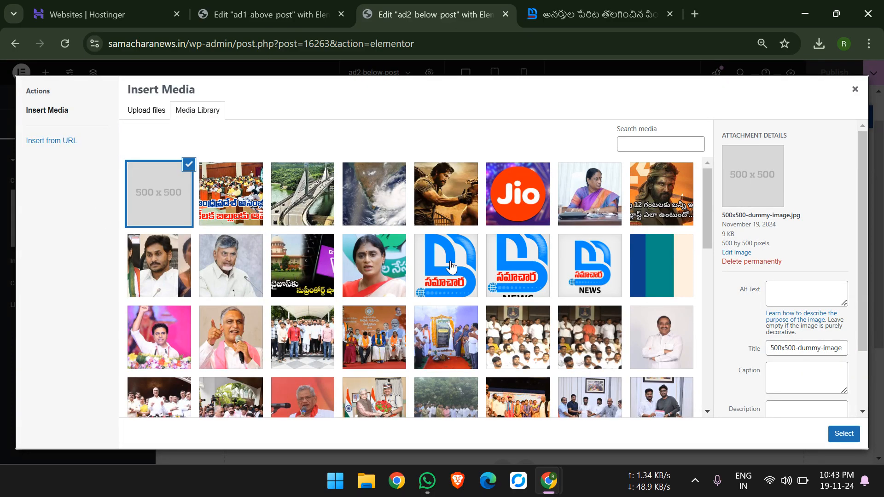
pyautogui.click(537, 220)
pyautogui.click(852, 433)
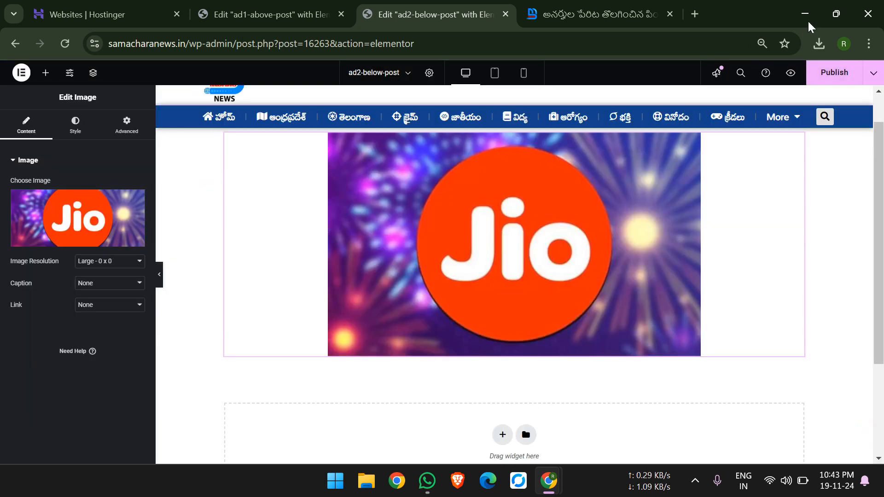
# Reload the news post and check the ad below the article, including in the narrower layout beside the browser's developer tools.
pyautogui.click(599, 10)
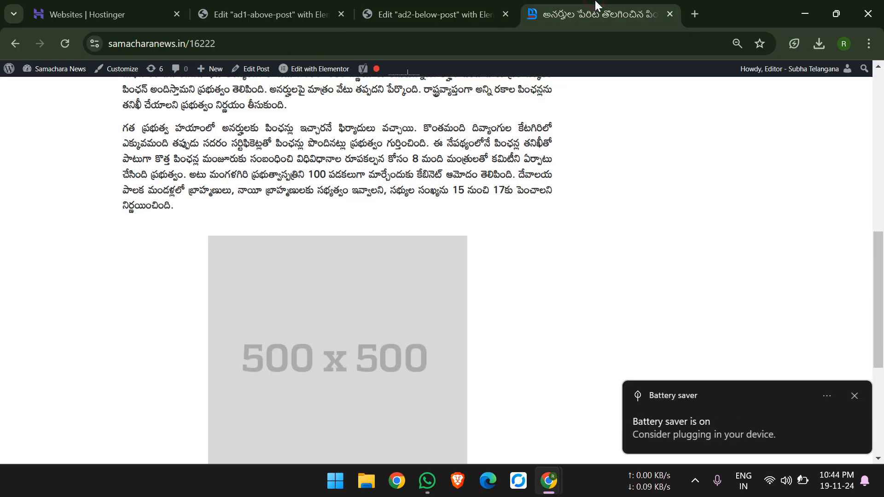
pyautogui.click(56, 44)
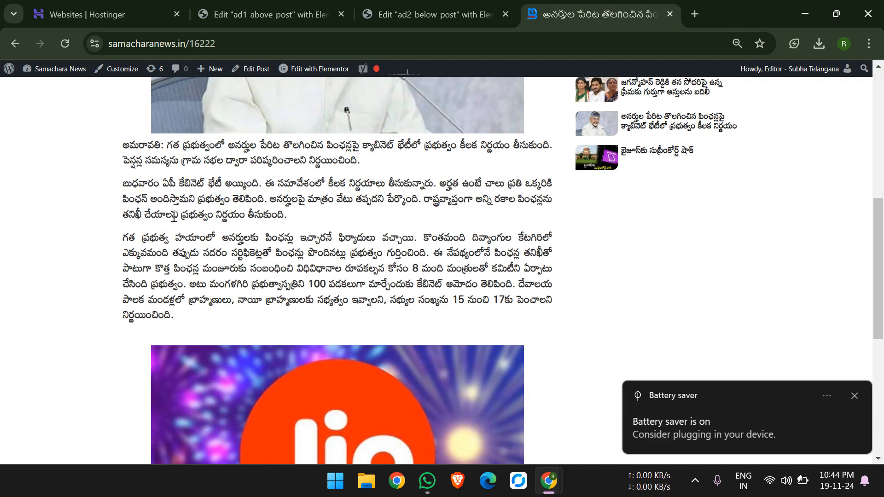
pyautogui.rightClick(172, 216)
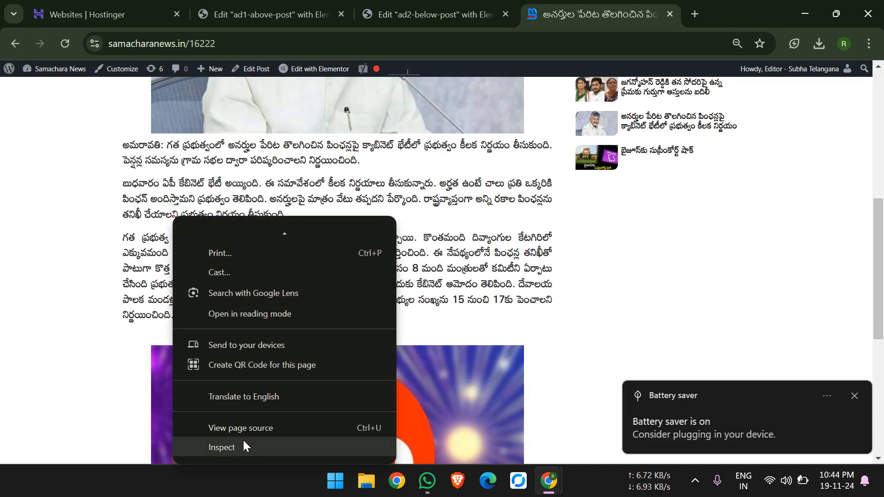
pyautogui.click(244, 441)
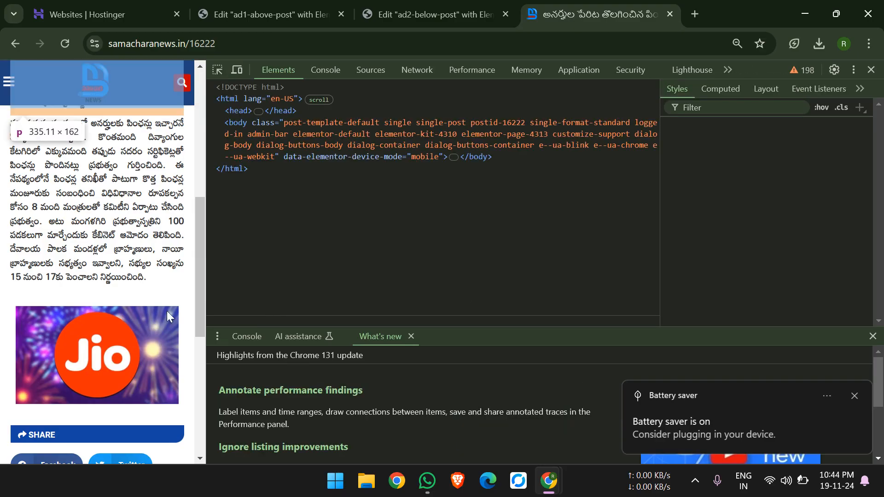
pyautogui.click(869, 71)
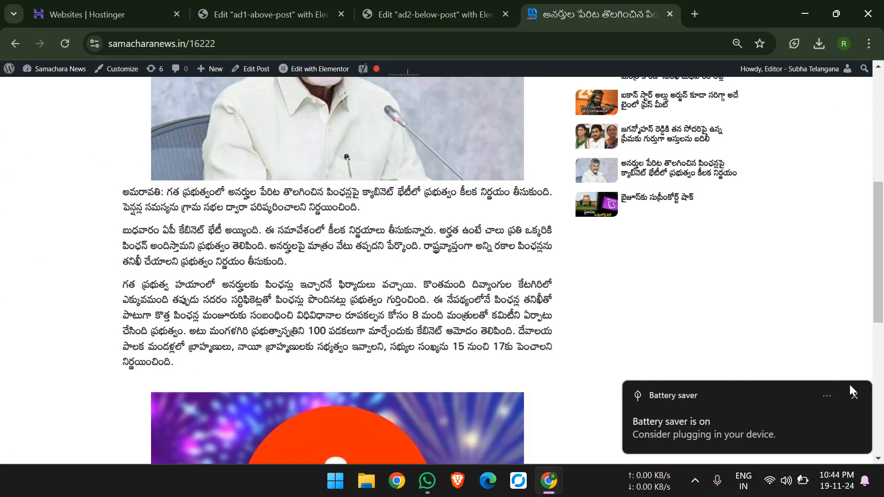
pyautogui.click(854, 396)
# Look over the ad1-above-post template in its editor and close that browser tab.
pyautogui.click(287, 5)
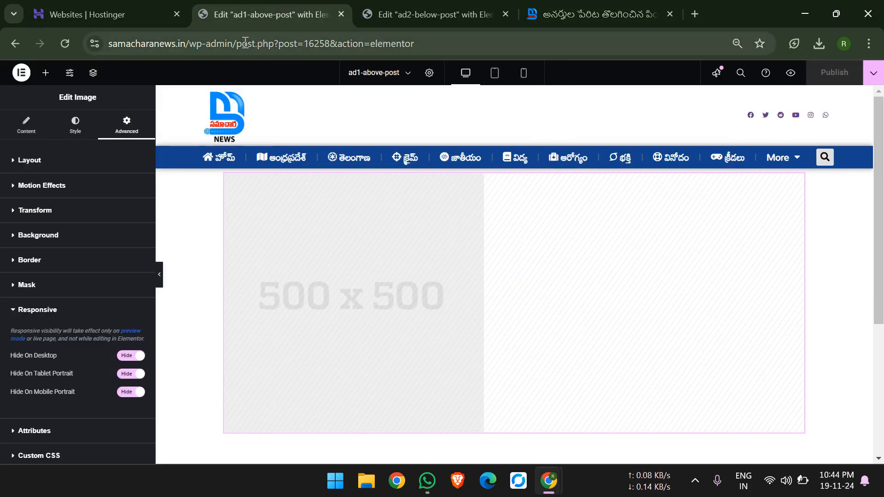
pyautogui.scroll(-5, 415, 227)
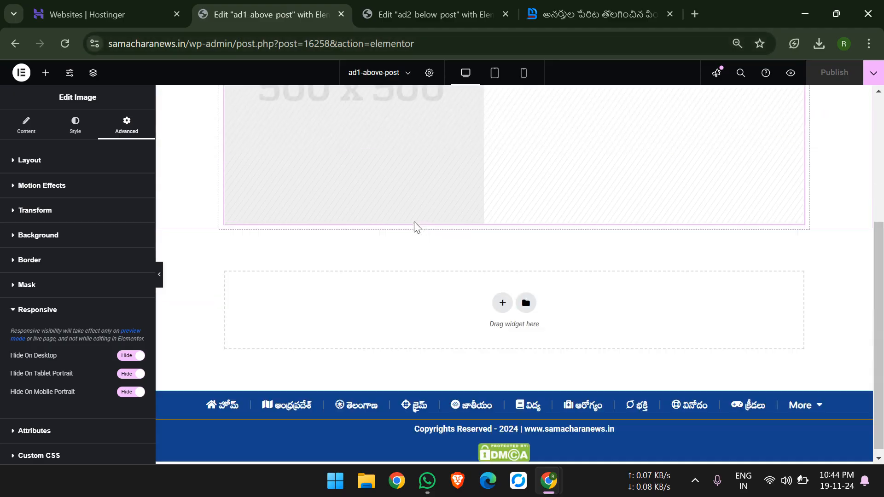
pyautogui.click(341, 14)
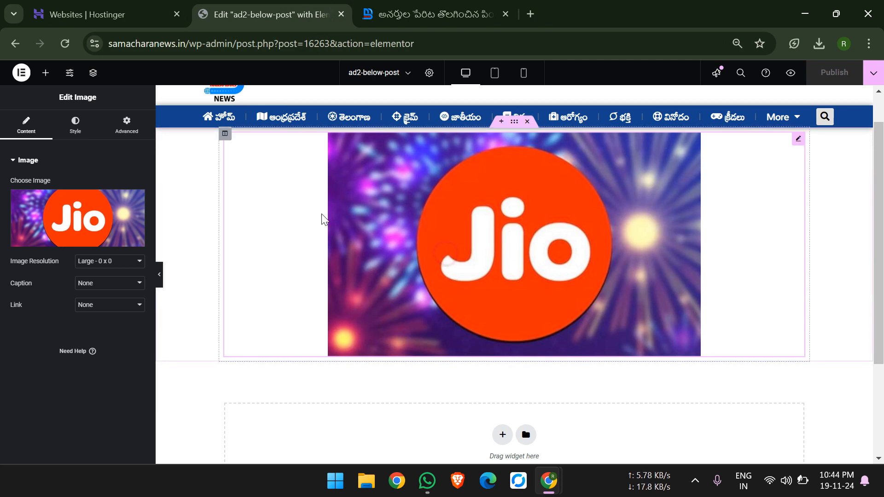
# Set the ad2-below-post template's image to 500x500-dummy-image.jpg from the media library.
pyautogui.moveTo(90, 210)
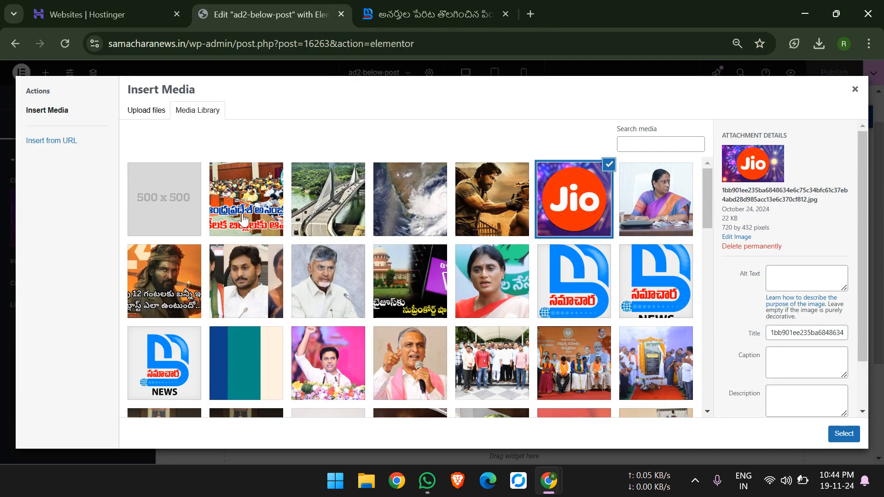
pyautogui.click(181, 200)
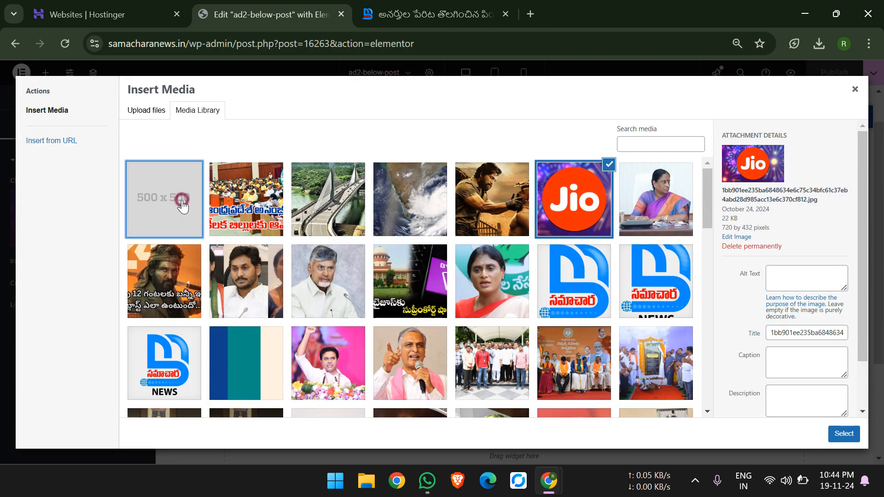
pyautogui.click(843, 434)
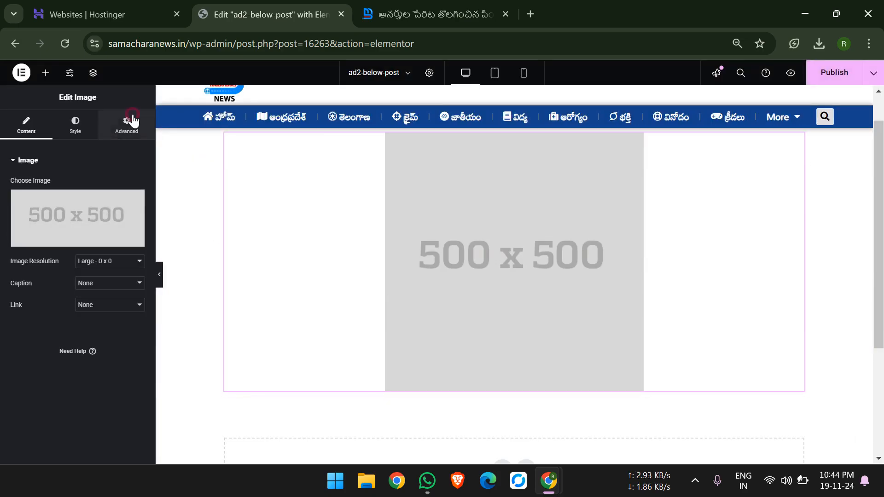
# Hide the below-post ad image on desktop, tablet portrait and mobile portrait, and publish the template.
pyautogui.click(67, 341)
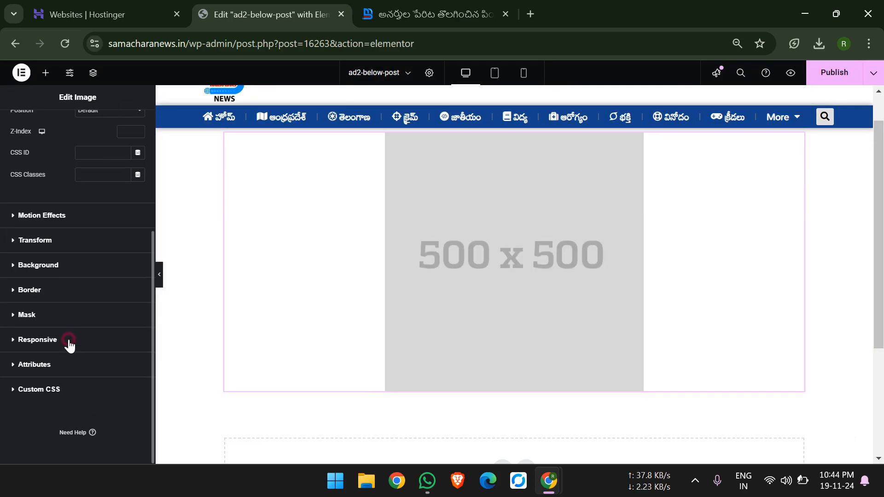
pyautogui.click(122, 357)
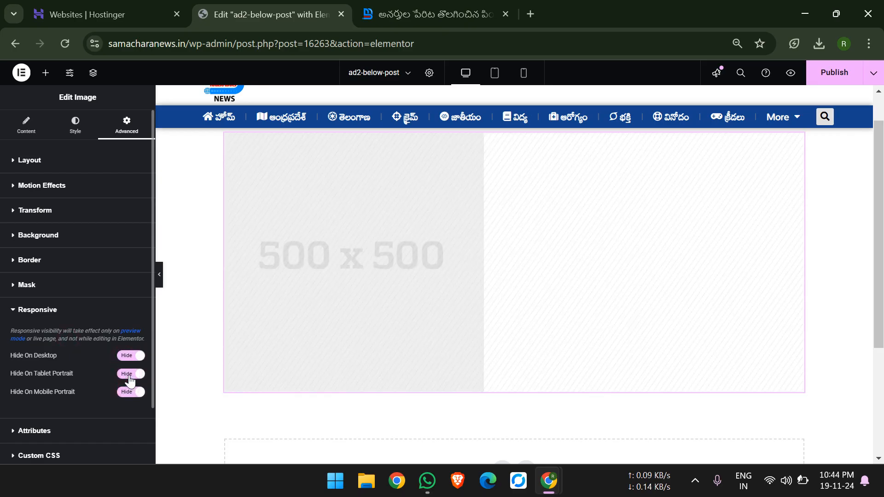
pyautogui.click(827, 75)
# Move the news post's tab ahead of the editor, reload the post and check the area below the article.
pyautogui.moveTo(452, 7); pyautogui.dragTo(288, 20)
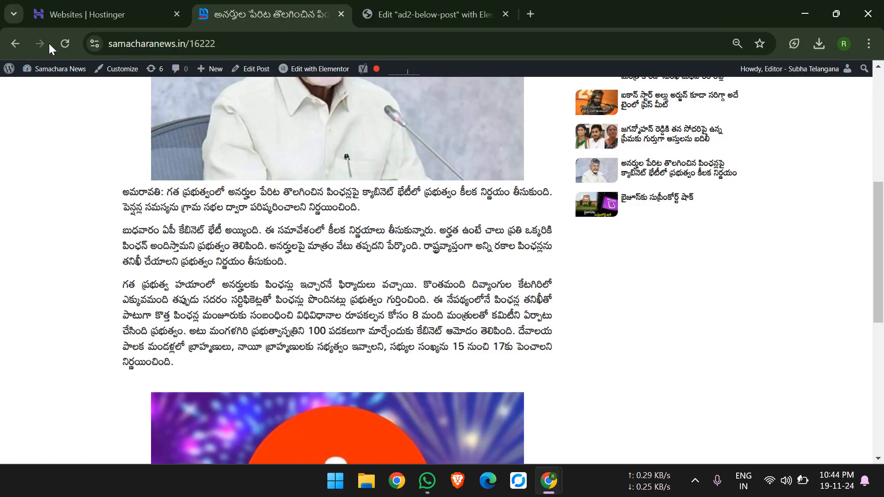
pyautogui.click(66, 44)
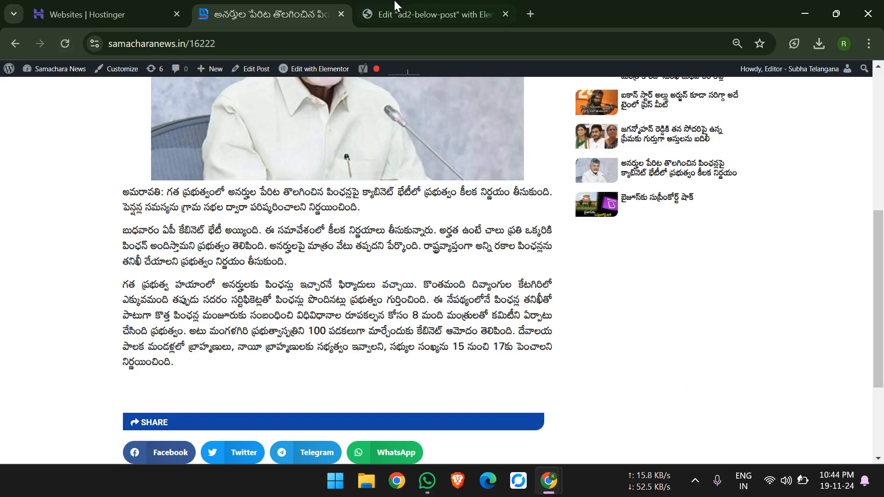
pyautogui.click(395, 5)
# Go from the template editor to the dashboard, list the saved templates and reopen ad2-below-post with Elementor.
pyautogui.click(457, 220)
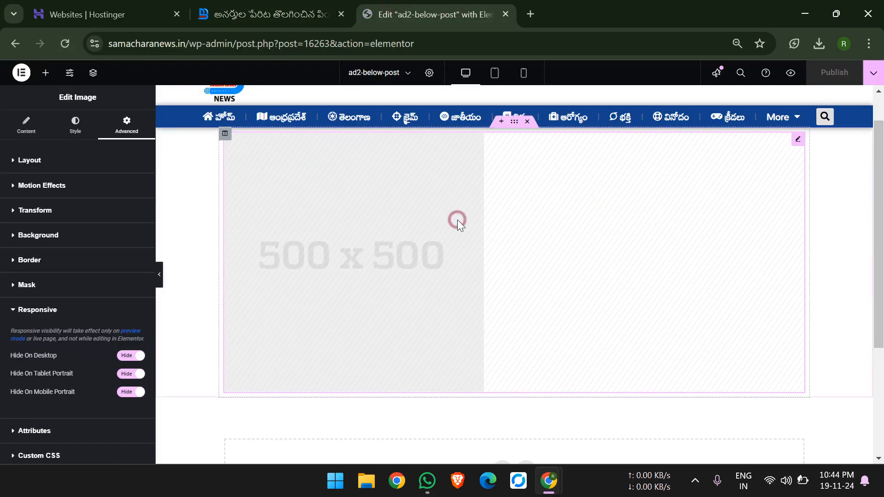
pyautogui.moveTo(277, 43); pyautogui.dragTo(445, 44)
pyautogui.press('BackSpace')
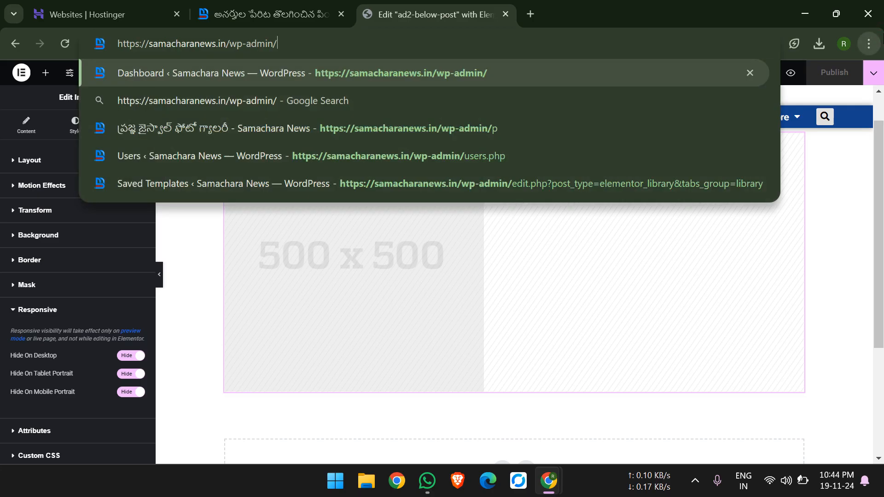
pyautogui.press('Return')
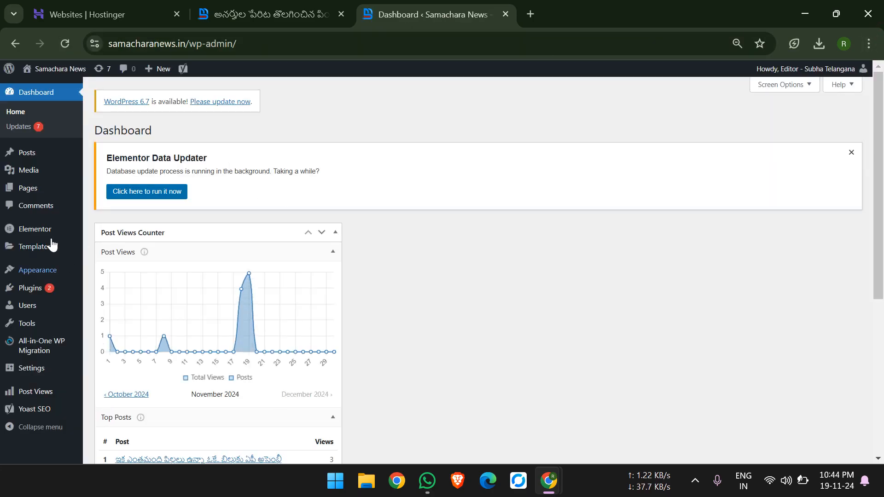
pyautogui.moveTo(38, 251)
pyautogui.click(39, 248)
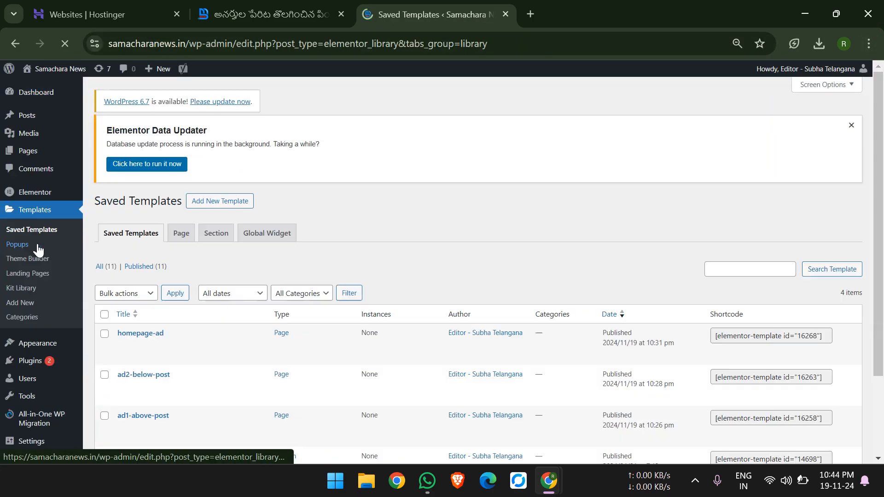
pyautogui.scroll(-3, 161, 306)
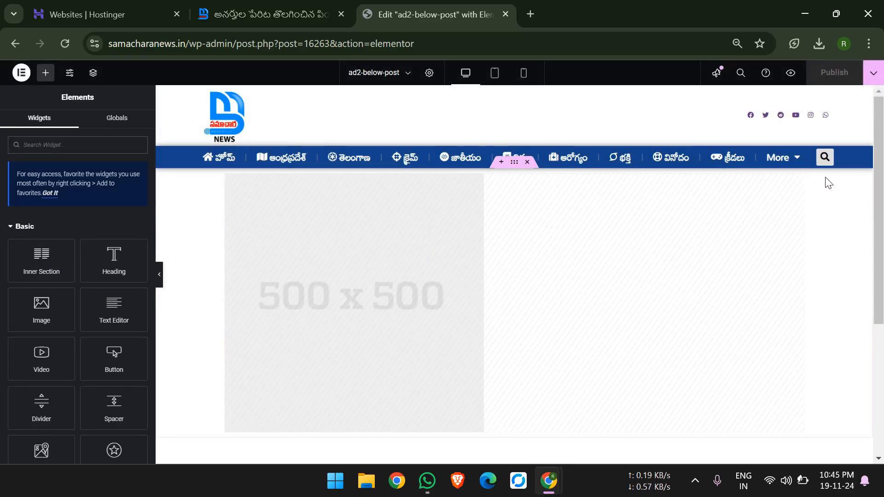
# Show the below-post ad image again on desktop, tablet portrait and mobile portrait, and publish the template.
pyautogui.click(800, 181)
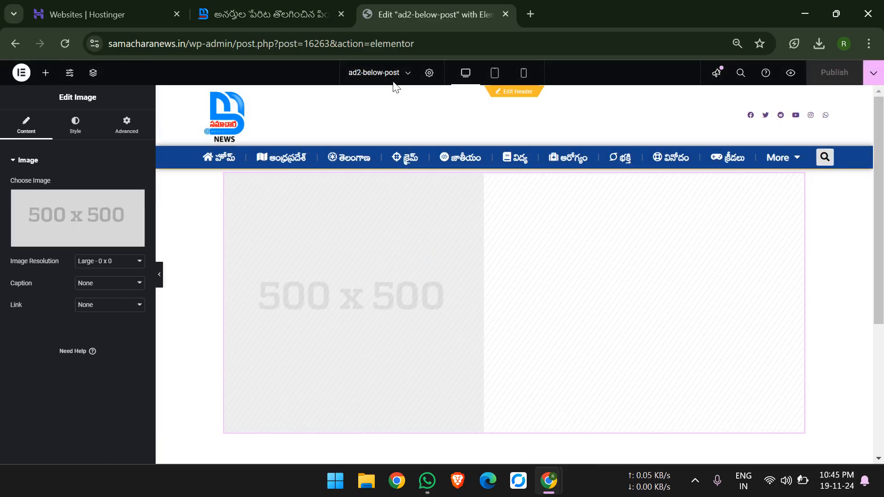
pyautogui.click(126, 129)
pyautogui.scroll(-1, 103, 328)
pyautogui.scroll(-3, 103, 324)
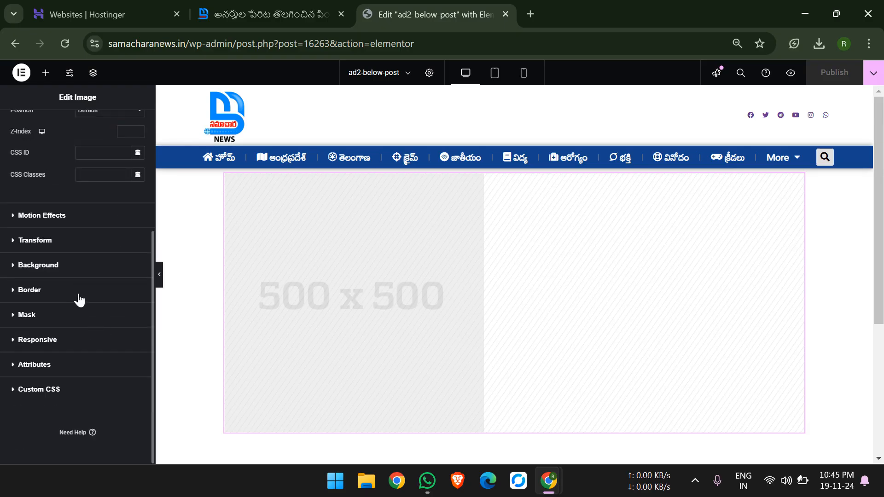
pyautogui.click(83, 347)
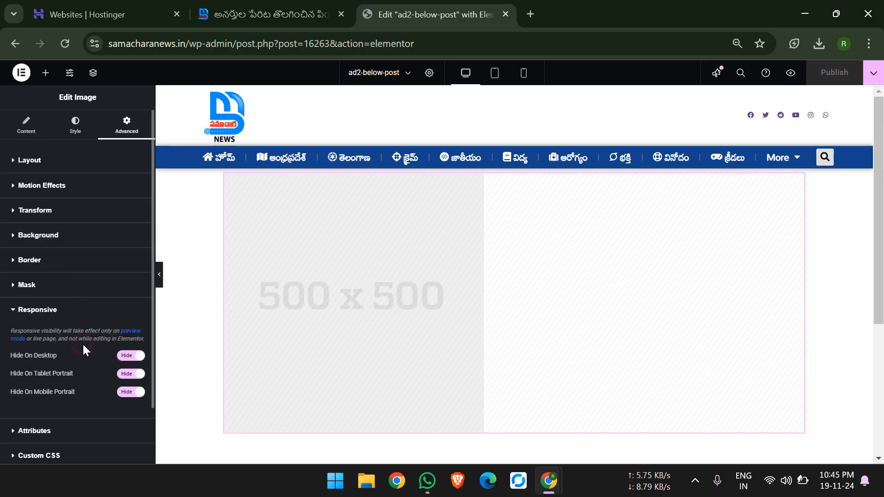
pyautogui.click(131, 356)
pyautogui.click(128, 375)
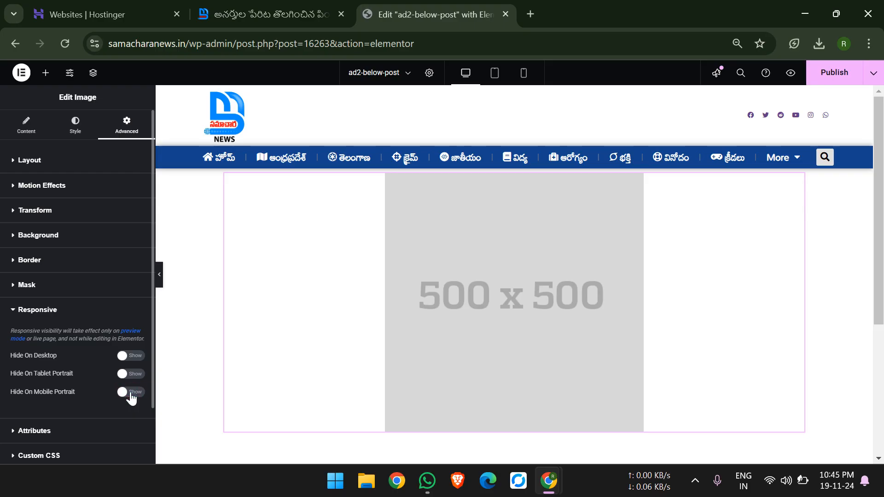
pyautogui.click(820, 67)
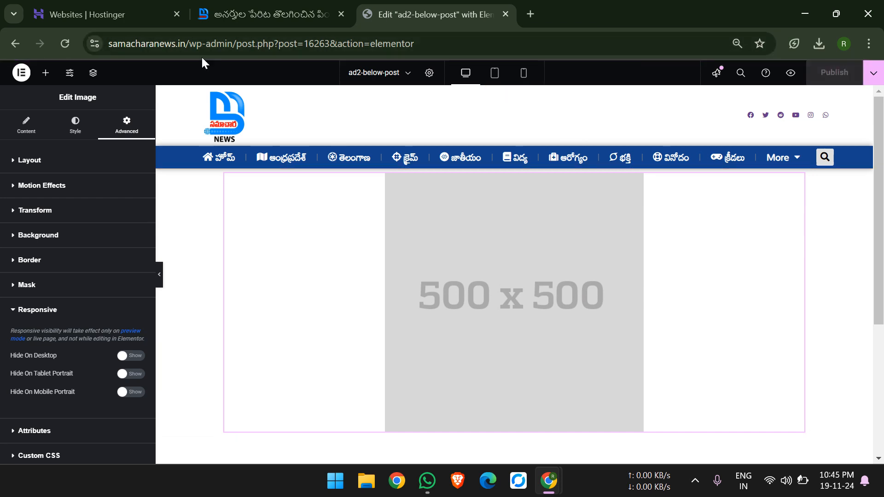
# Reload the news post and check the ad space between the article text and the share buttons.
pyautogui.click(257, 14)
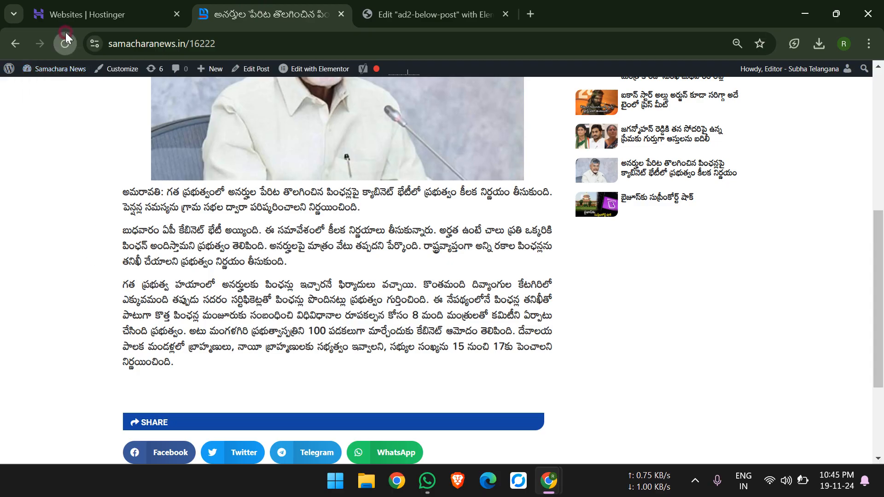
pyautogui.scroll(-5, 245, 295)
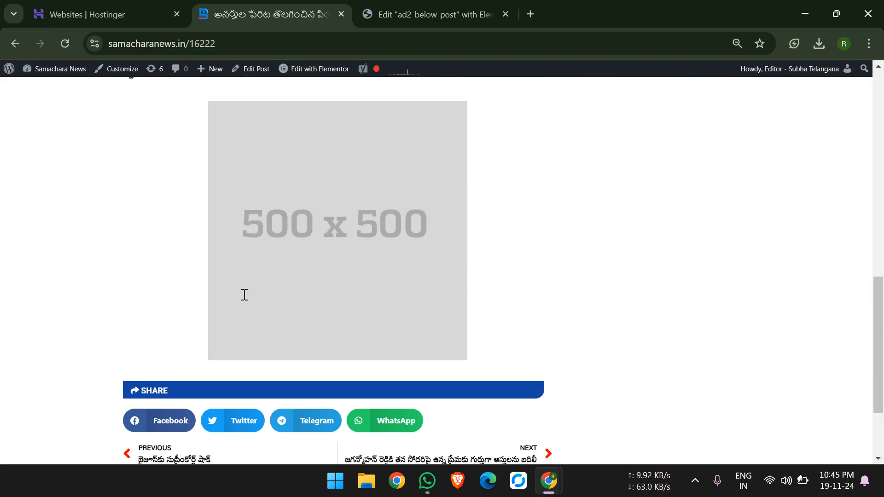
# Return to the ad2-below-post editor, hide the image again on desktop, tablet portrait and mobile portrait, and publish.
pyautogui.click(414, 10)
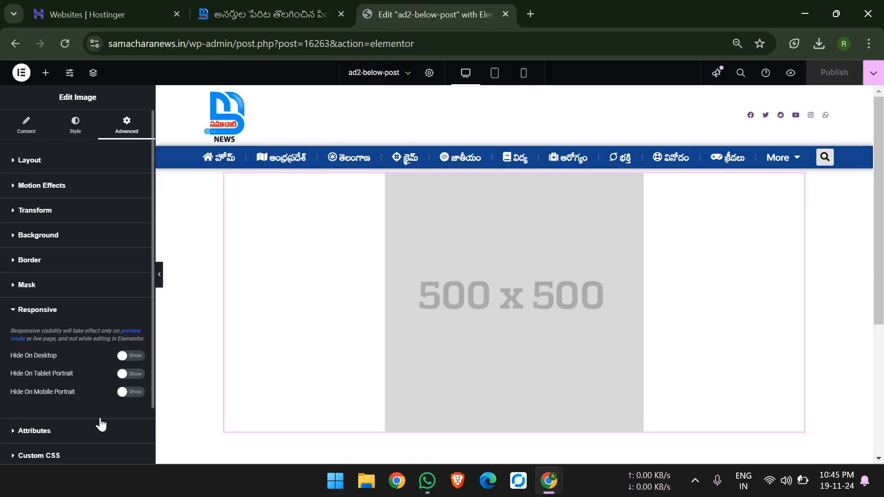
pyautogui.click(128, 358)
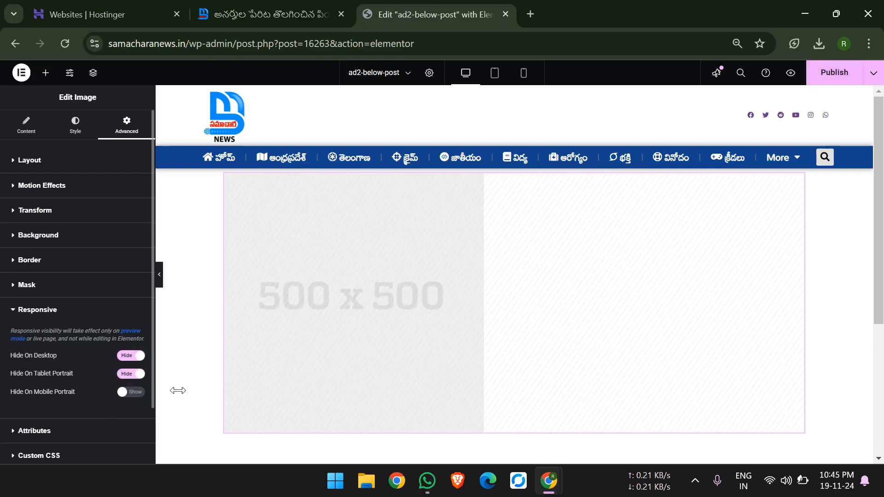
pyautogui.click(138, 391)
pyautogui.click(838, 70)
# Go from the news post to the site dashboard, list the saved templates and open homepage-ad with Elementor.
pyautogui.click(328, 6)
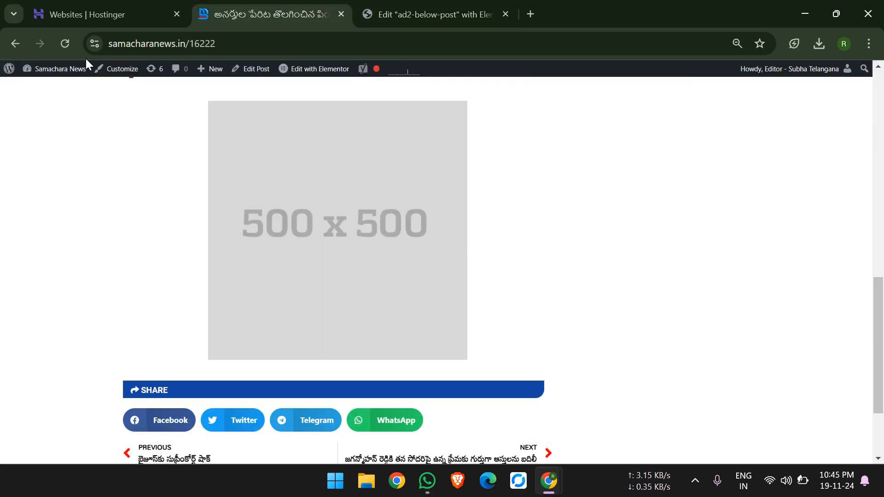
pyautogui.moveTo(81, 69)
pyautogui.click(76, 86)
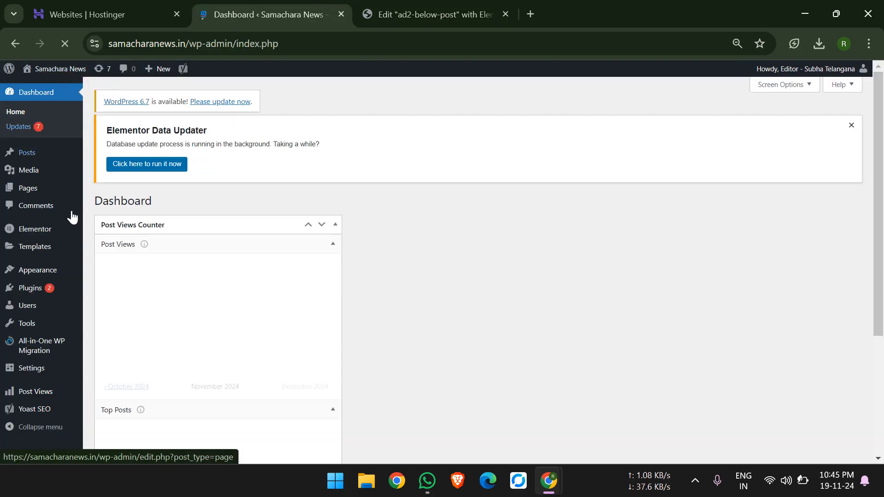
pyautogui.click(59, 248)
pyautogui.scroll(-2, 303, 269)
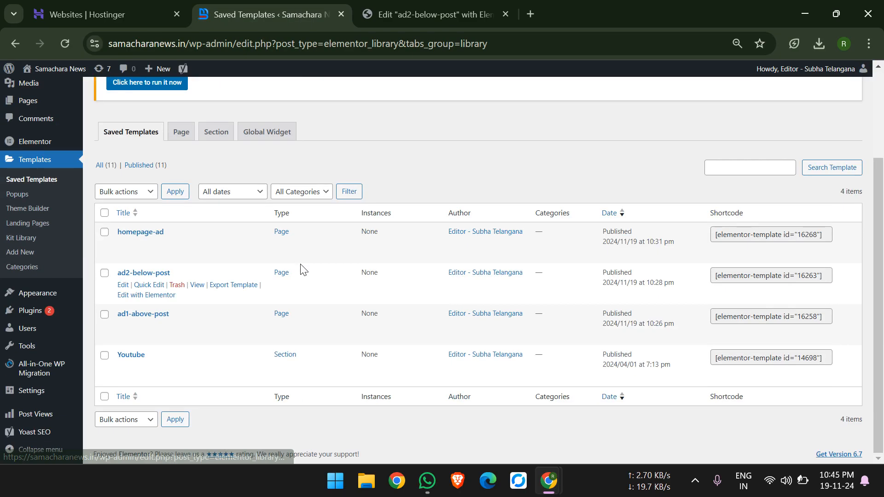
pyautogui.click(169, 255)
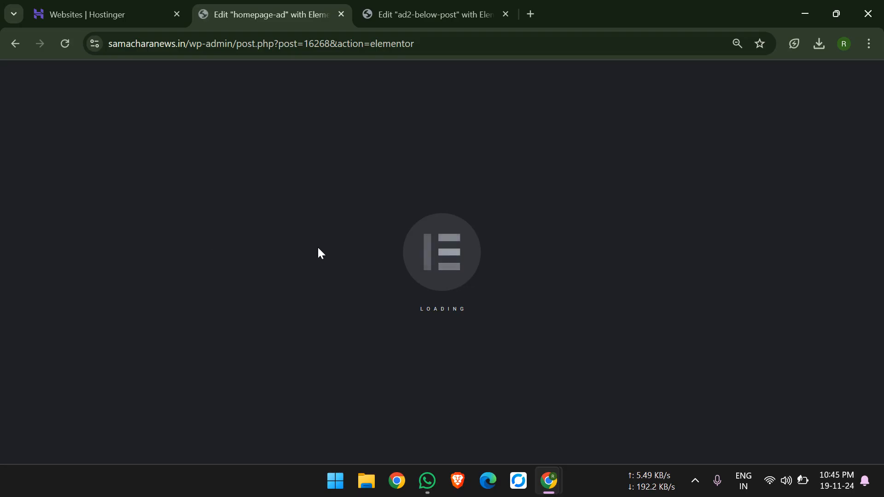
# Replace the homepage-ad template's image with the bridge photo from the media library and publish the template.
pyautogui.scroll(-4, 453, 252)
pyautogui.scroll(3, 452, 250)
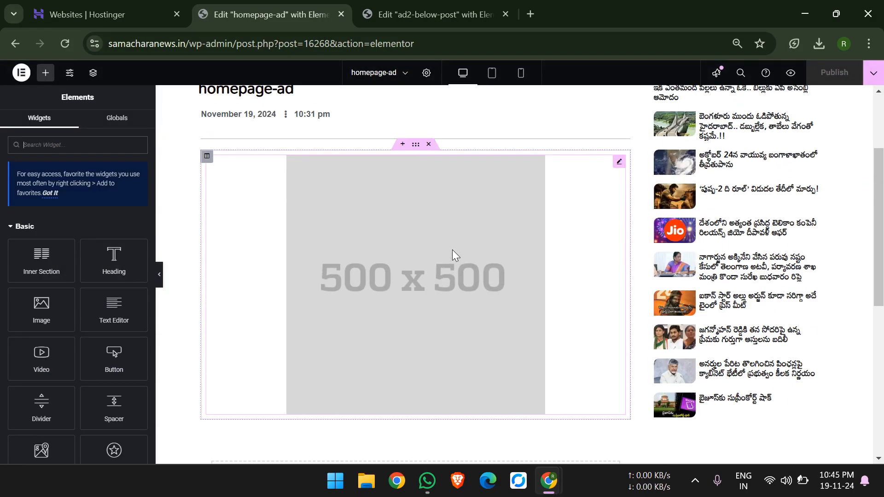
pyautogui.click(614, 163)
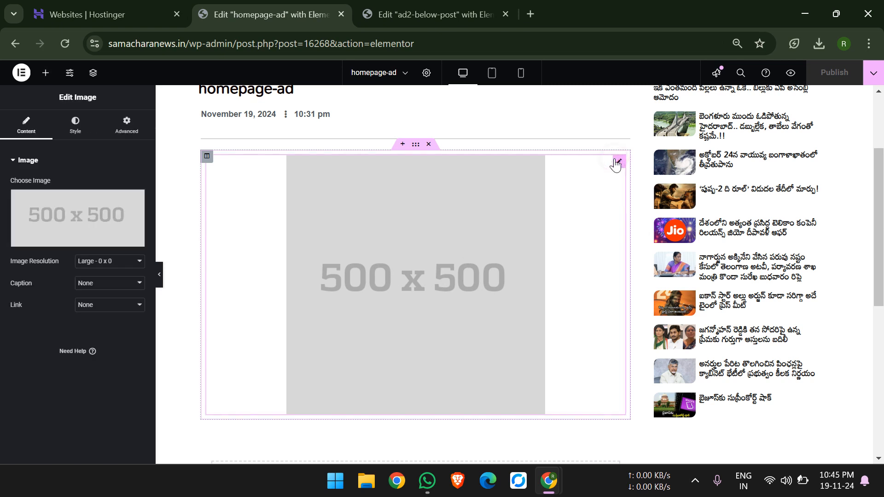
pyautogui.click(75, 201)
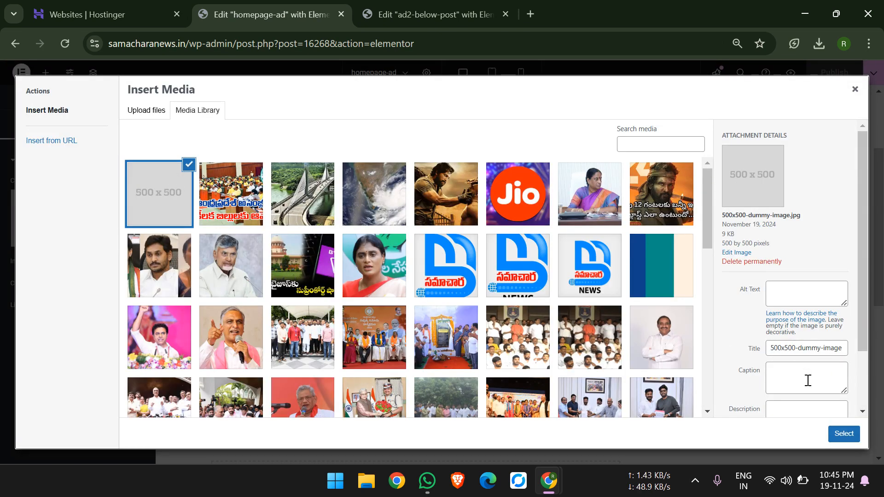
pyautogui.click(855, 90)
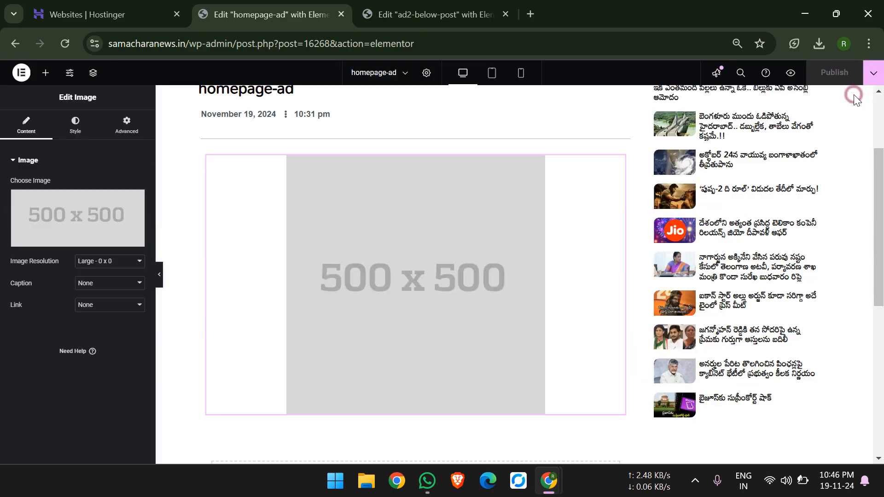
pyautogui.click(404, 207)
pyautogui.click(74, 212)
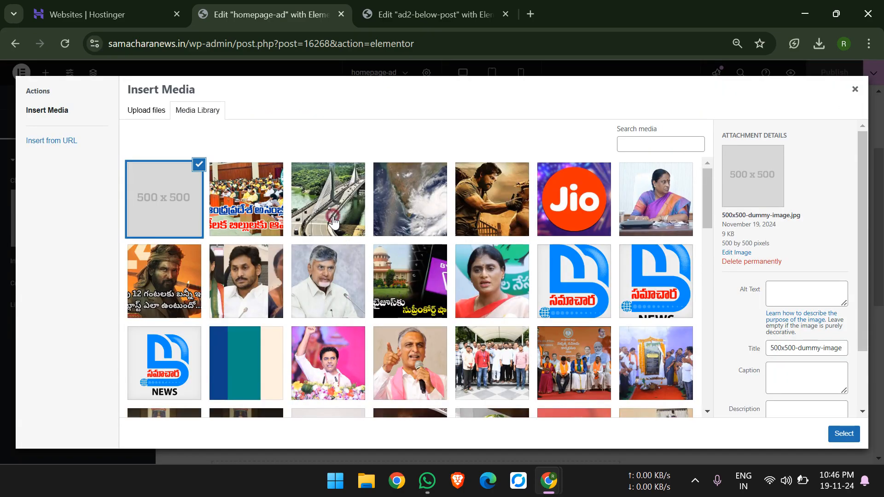
pyautogui.click(334, 223)
pyautogui.click(844, 434)
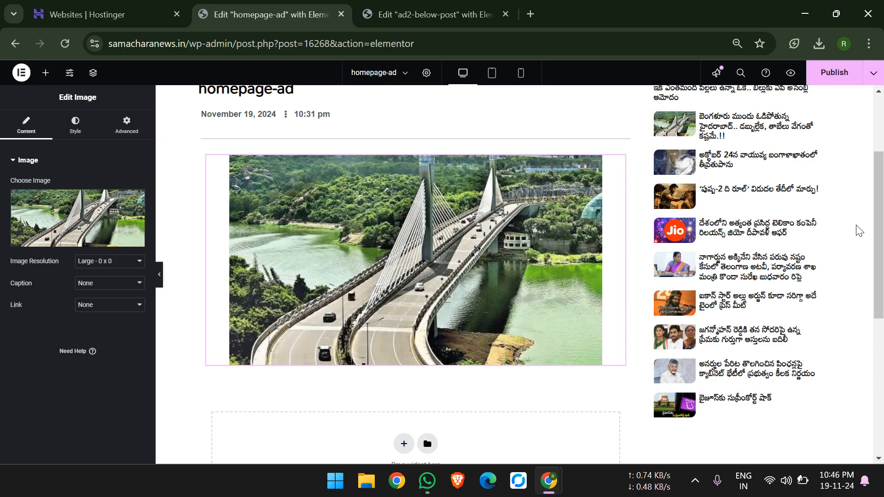
# Load the samacharanews.in home page in the ad2-below-post editor's tab and examine its ad images.
pyautogui.click(437, 12)
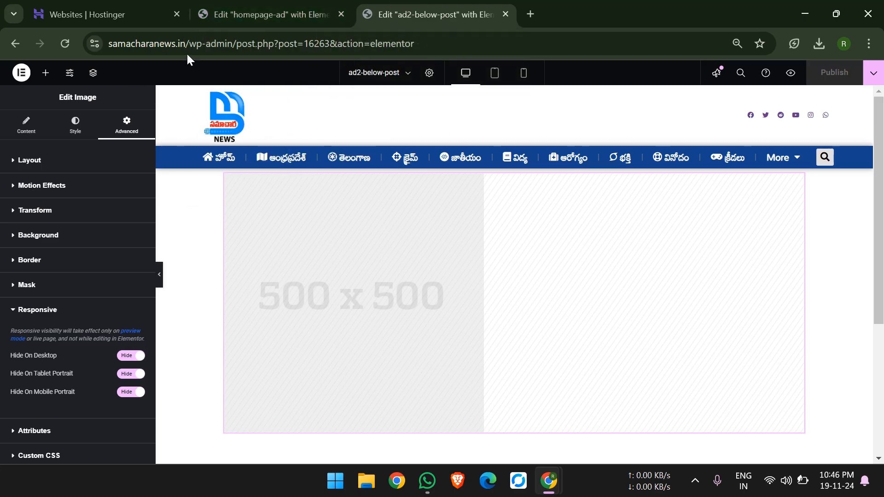
pyautogui.moveTo(190, 48); pyautogui.dragTo(819, 6)
pyautogui.press('BackSpace')
pyautogui.press('Return')
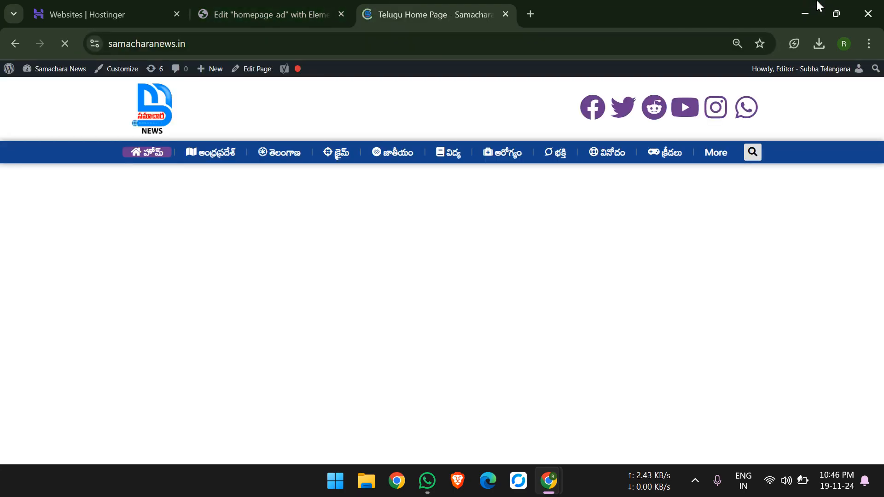
pyautogui.scroll(-6, 689, 189)
pyautogui.scroll(4, 688, 192)
pyautogui.scroll(-2, 688, 187)
pyautogui.scroll(2, 688, 187)
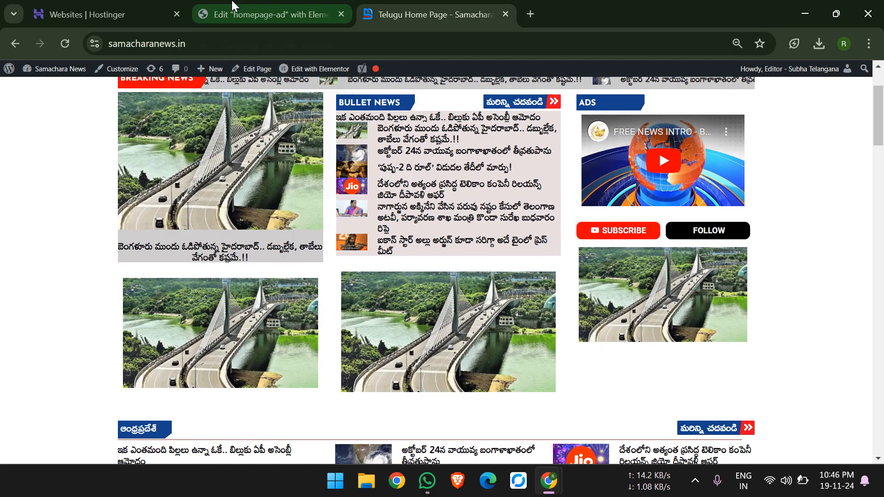
# Return to the homepage-ad editor and set its image to 500x500-dummy-image.jpg from the media library.
pyautogui.moveTo(232, 6)
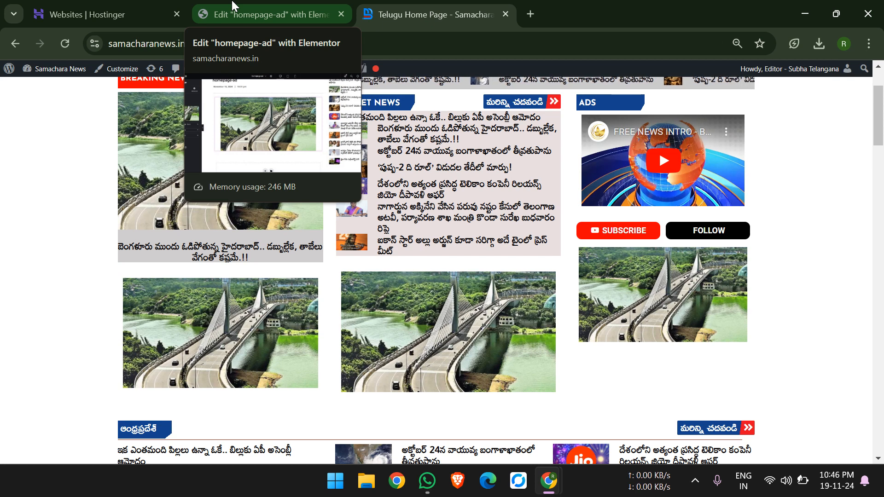
pyautogui.click(232, 6)
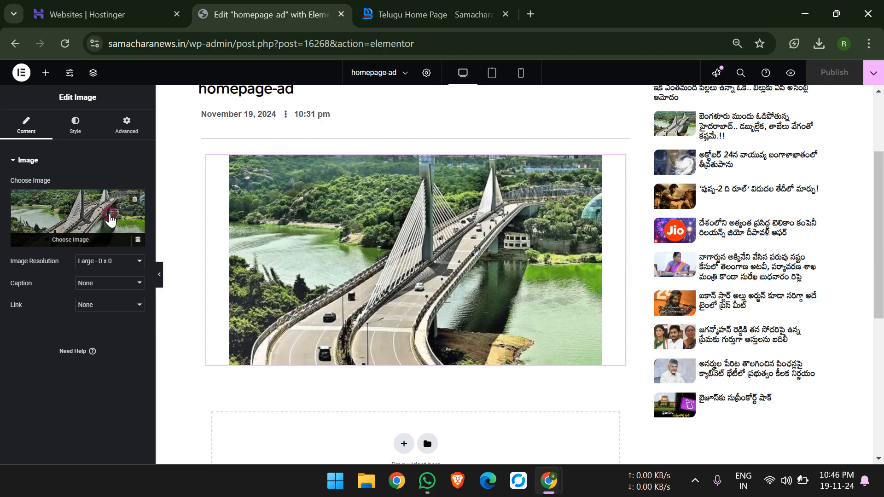
pyautogui.click(104, 209)
pyautogui.click(169, 181)
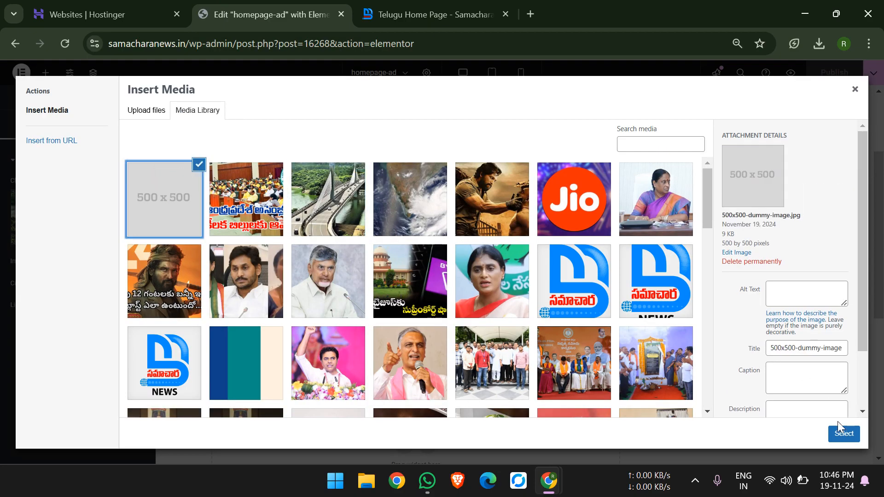
pyautogui.click(839, 435)
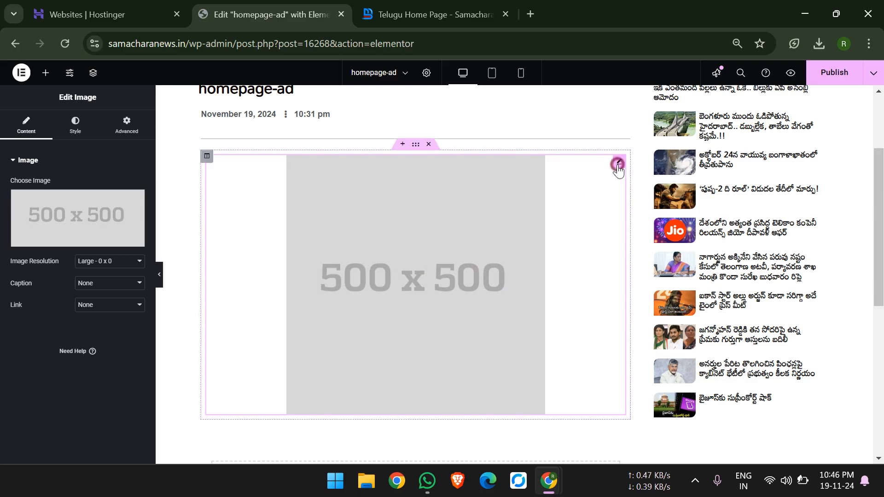
# Hide the homepage ad image on desktop, tablet portrait and mobile portrait, and publish the template.
pyautogui.click(137, 125)
pyautogui.scroll(-2, 69, 409)
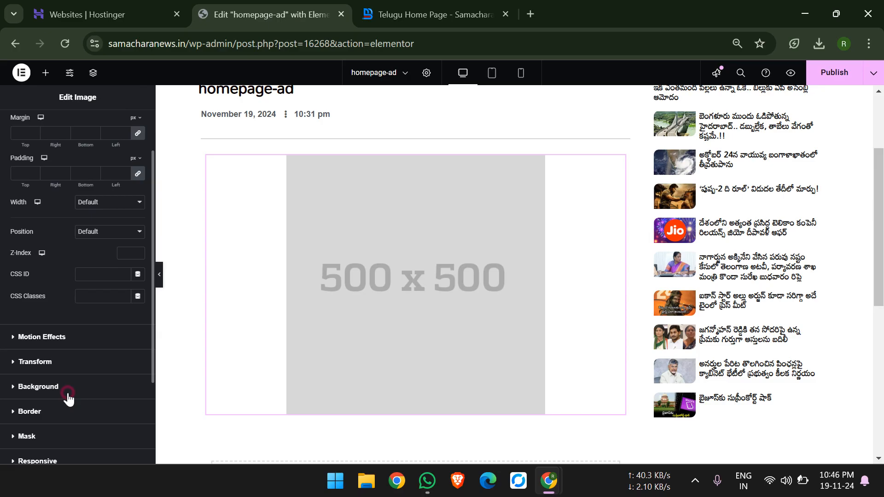
pyautogui.click(67, 394)
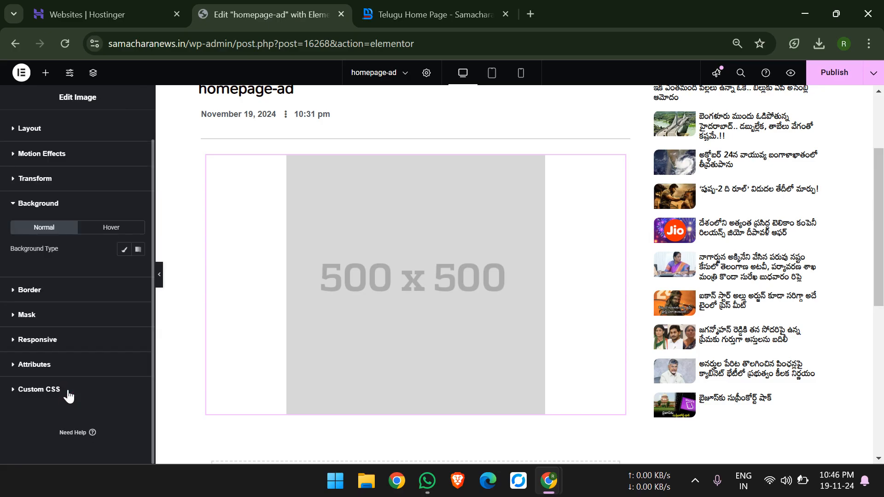
pyautogui.click(65, 340)
pyautogui.click(121, 357)
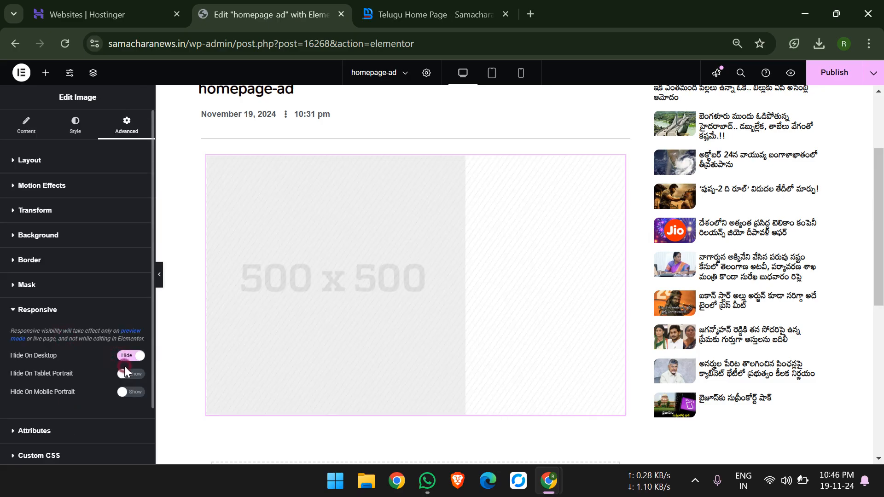
pyautogui.click(123, 373)
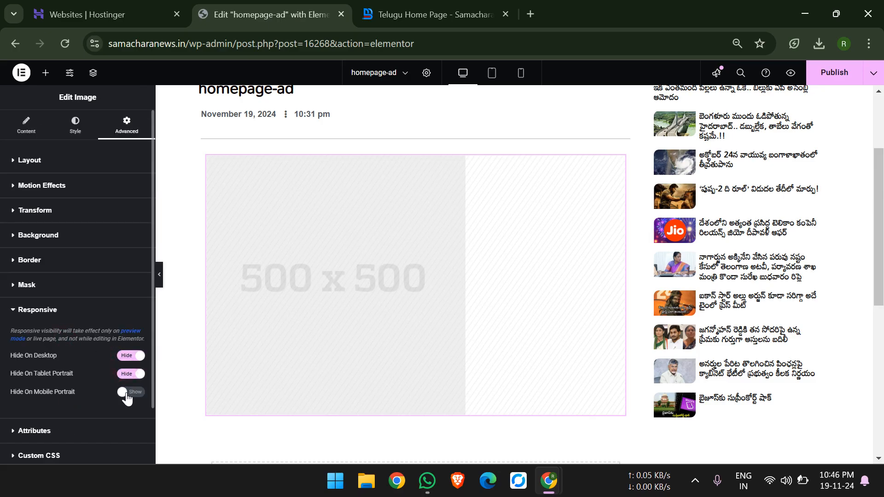
pyautogui.click(822, 83)
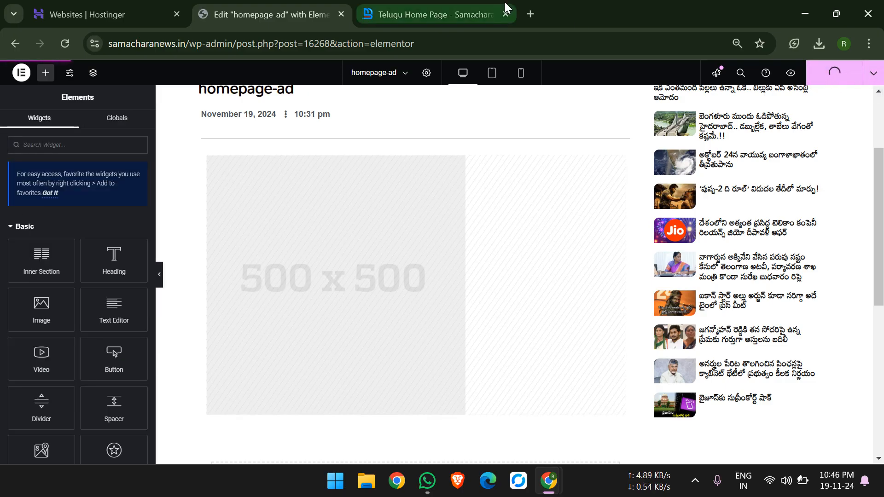
# Reload the home page and check the ad spaces around the bullet news section.
pyautogui.click(492, 13)
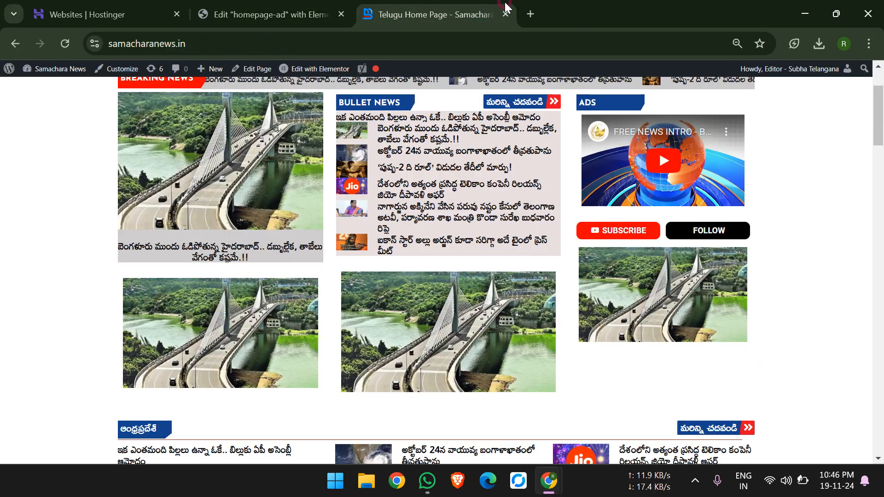
pyautogui.click(61, 44)
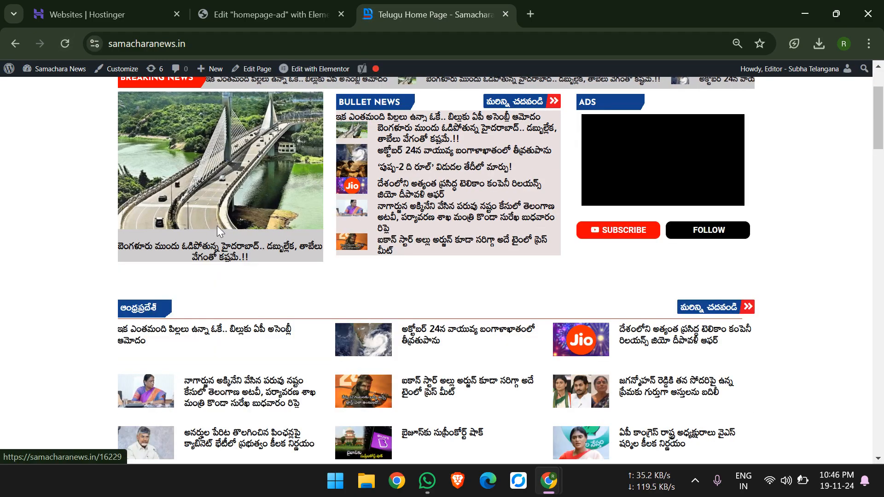
# Return to the homepage-ad editor's tab and load the site's wp-admin dashboard there.
pyautogui.click(272, 5)
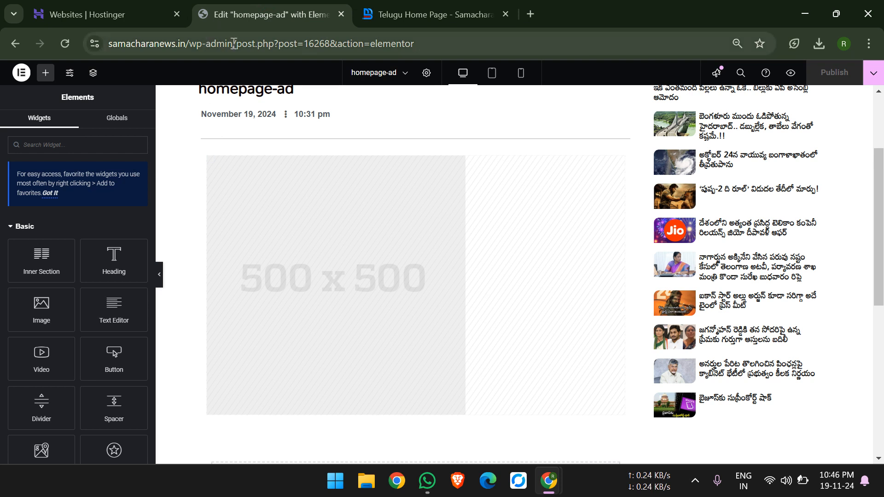
pyautogui.moveTo(317, 43); pyautogui.dragTo(498, 43)
pyautogui.press('BackSpace')
pyautogui.press('Return')
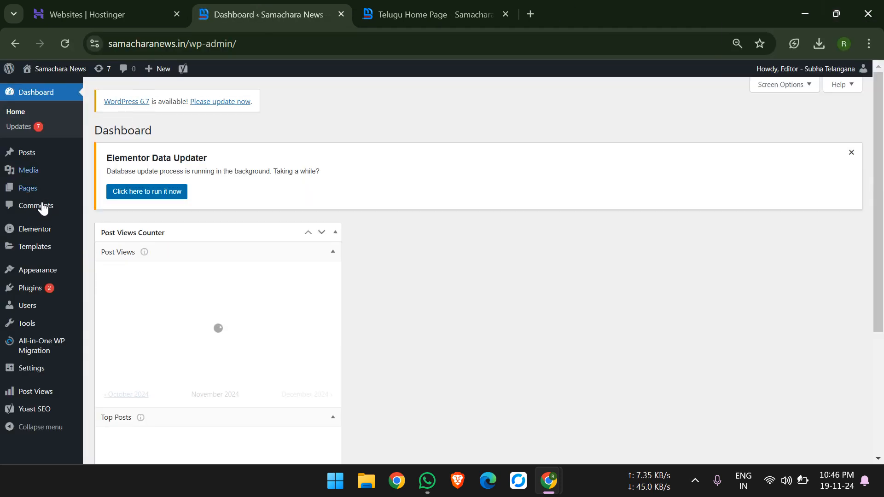
# Open the Youtube template from the saved templates in the Elementor editor.
pyautogui.click(40, 247)
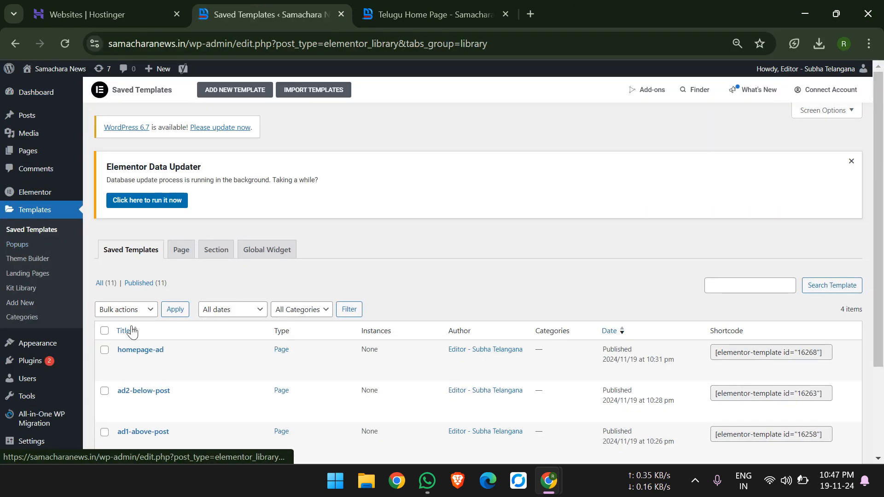
pyautogui.scroll(-2, 137, 330)
pyautogui.moveTo(170, 366)
pyautogui.click(158, 380)
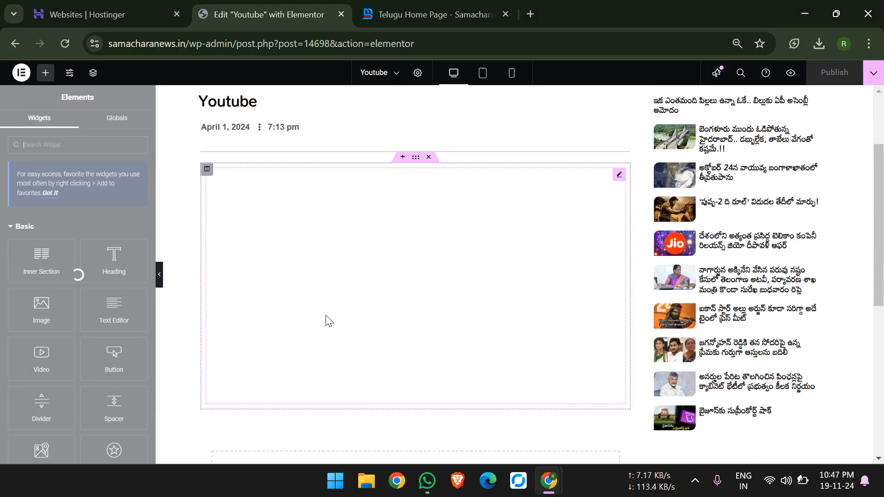
# Replace the video widget's link by pasting the YouTube URL into it, and publish the Youtube template.
pyautogui.scroll(-3, 434, 257)
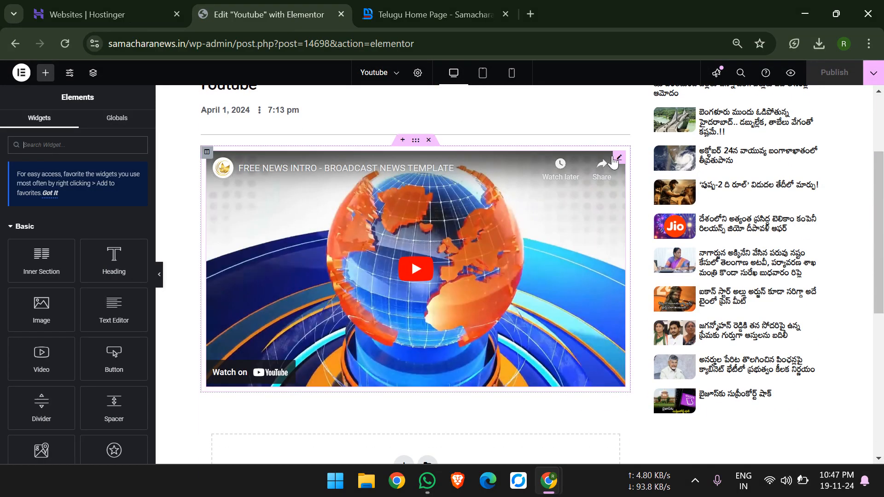
pyautogui.click(613, 162)
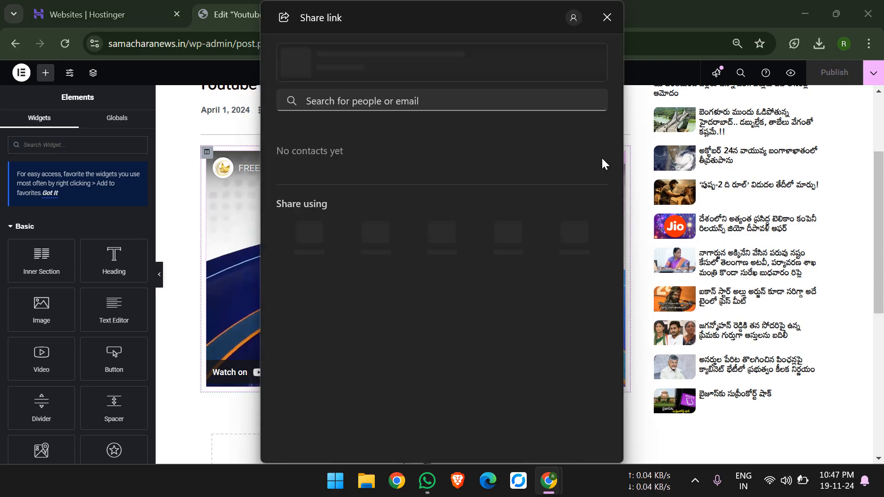
pyautogui.click(606, 22)
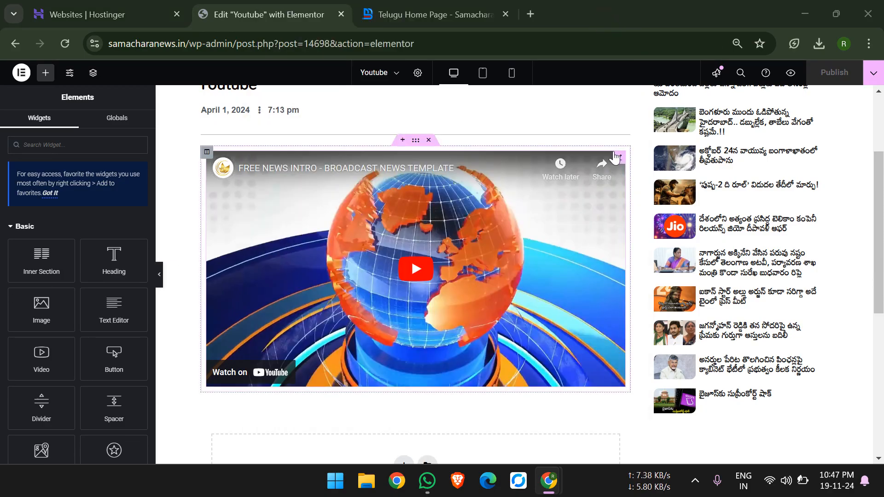
pyautogui.click(613, 150)
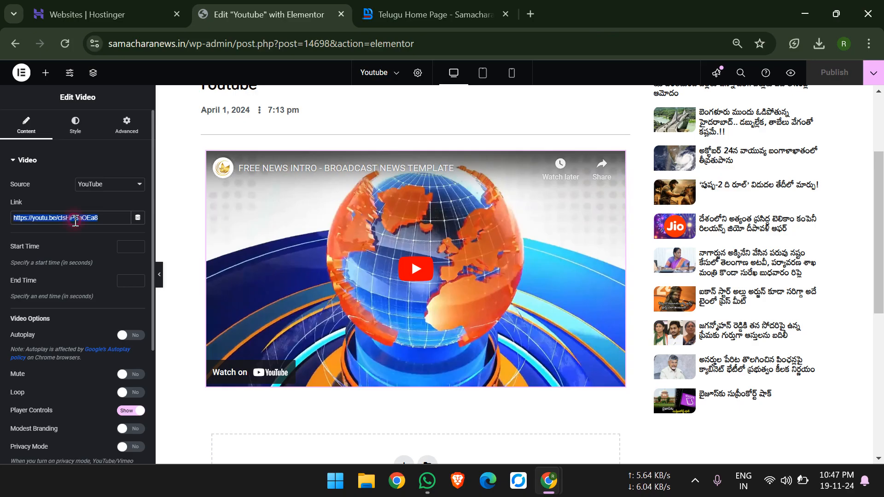
pyautogui.hotkey('ctrl', 'x')
pyautogui.hotkey('ctrl', 'v')
pyautogui.hotkey('ctrl', 'v')
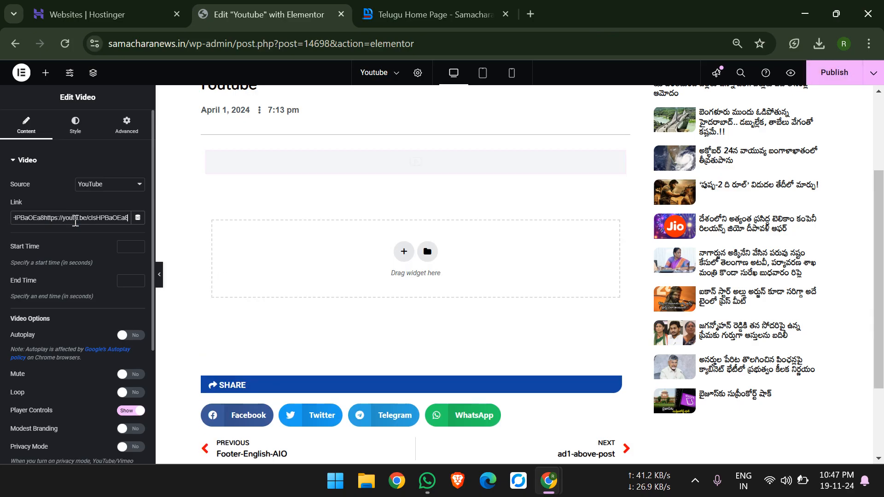
pyautogui.hotkey('ctrl', 'a')
pyautogui.hotkey('ctrl', 'v')
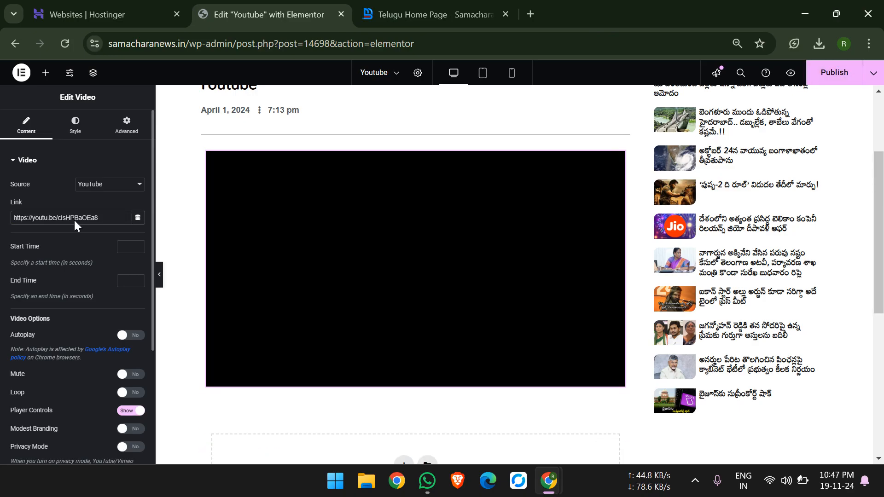
pyautogui.click(823, 73)
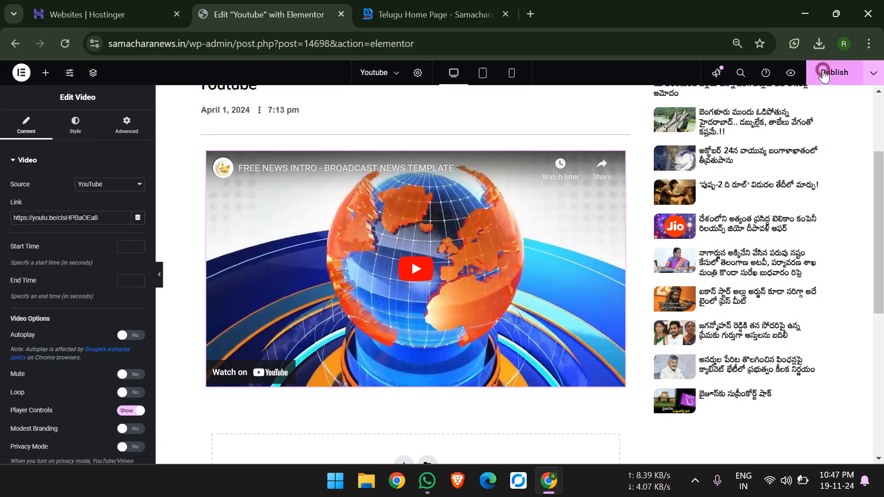
# Switch to the site's home page tab and open Telugu Home Page in the Elementor editor.
pyautogui.click(479, 7)
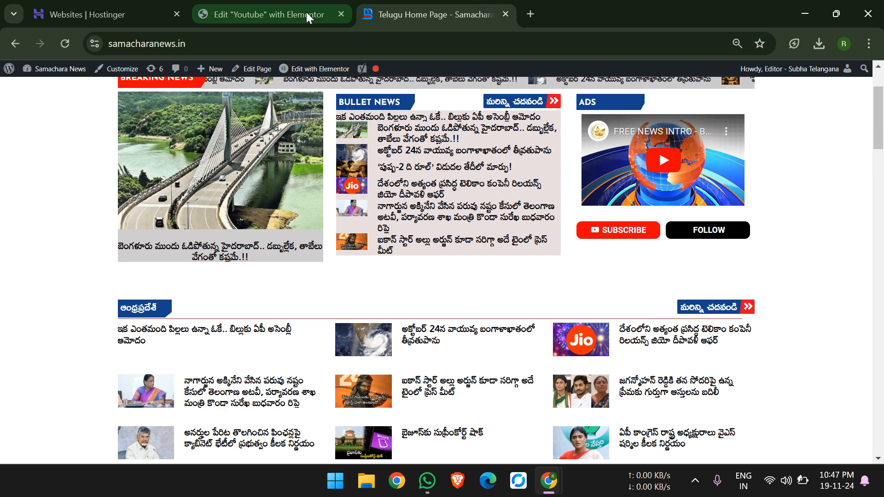
pyautogui.scroll(3, 56, 163)
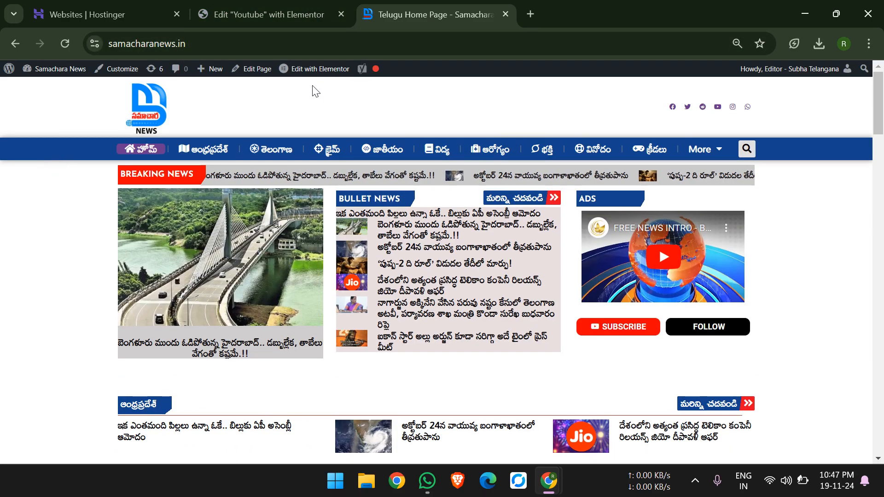
pyautogui.moveTo(325, 76)
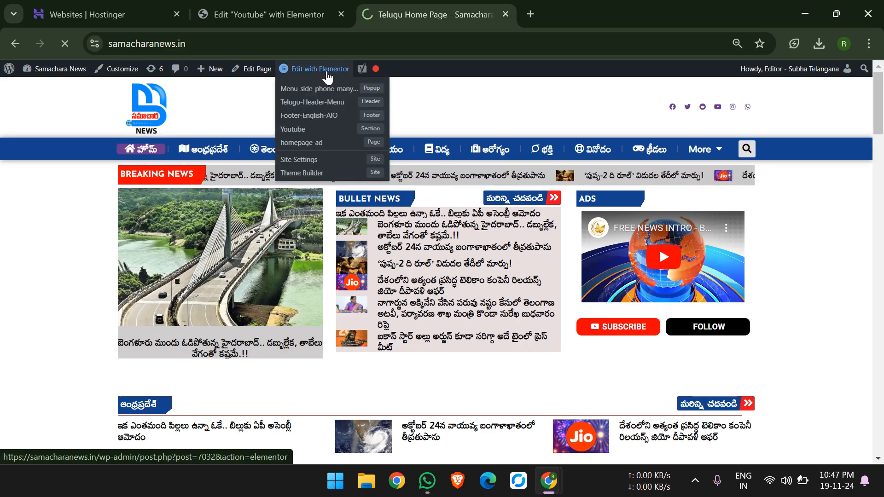
pyautogui.click(327, 71)
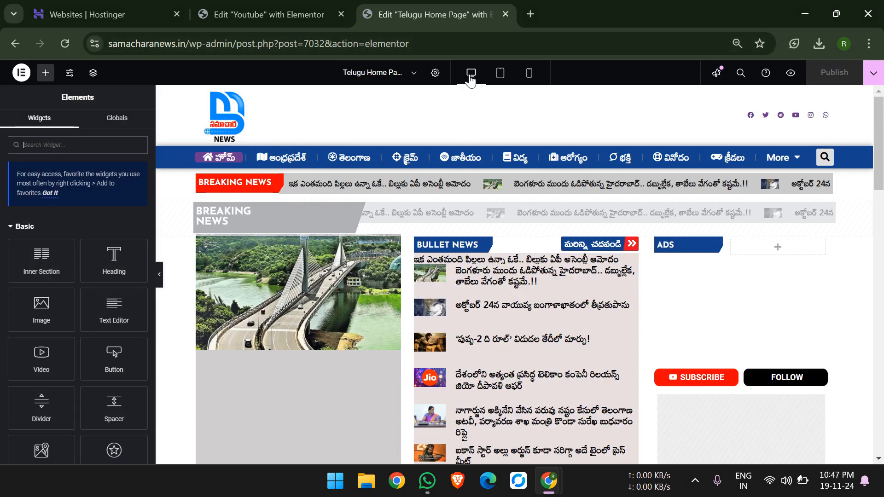
# Preview the home page in tablet and mobile layouts, return to desktop, and examine the ad images under the news columns.
pyautogui.click(512, 75)
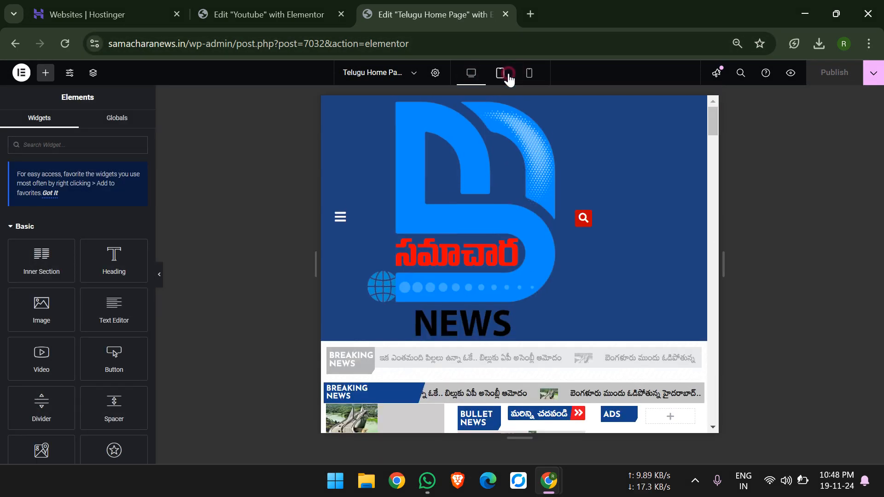
pyautogui.click(527, 74)
pyautogui.click(471, 73)
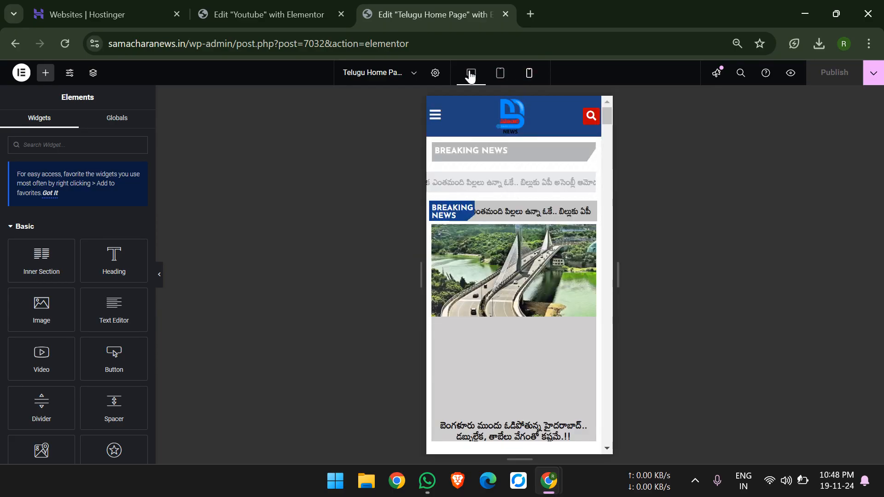
pyautogui.scroll(-4, 567, 270)
pyautogui.scroll(-2, 567, 264)
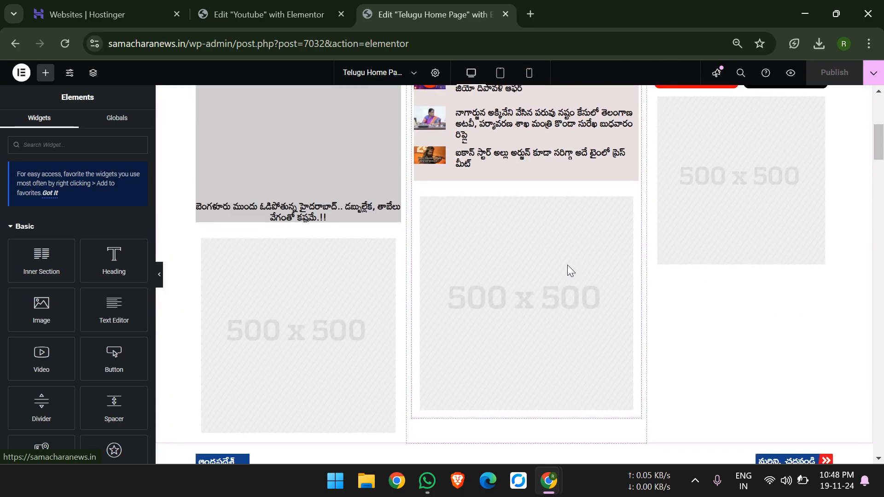
pyautogui.scroll(4, 719, 179)
# Delete the 500 x 500 ad widgets in the ADS column and below the bullet news list.
pyautogui.rightClick(719, 177)
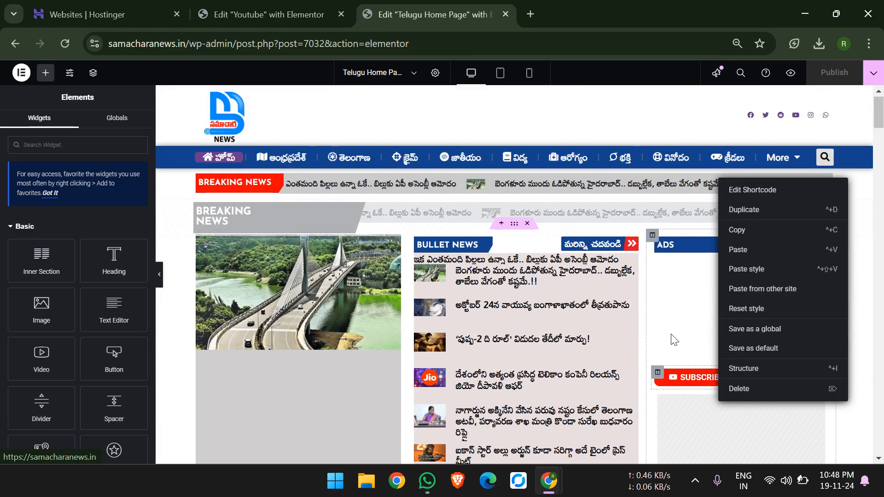
pyautogui.scroll(-2, 670, 333)
pyautogui.rightClick(686, 338)
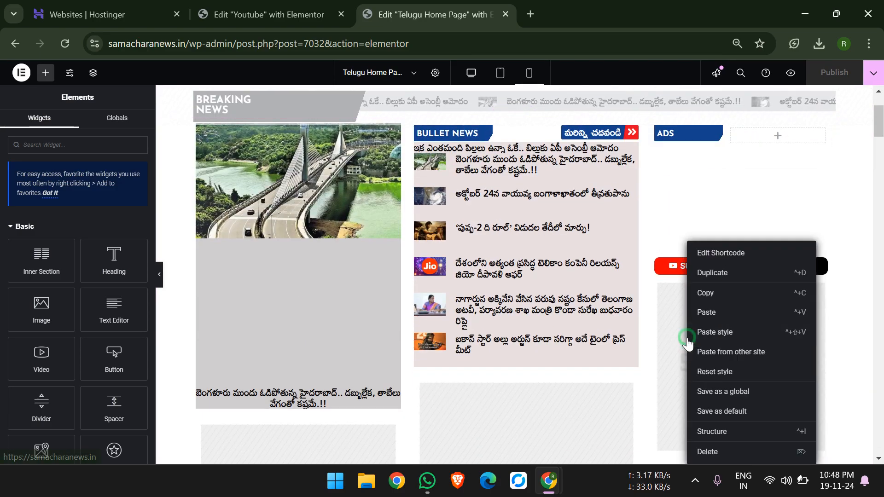
pyautogui.click(701, 452)
pyautogui.scroll(-6, 700, 449)
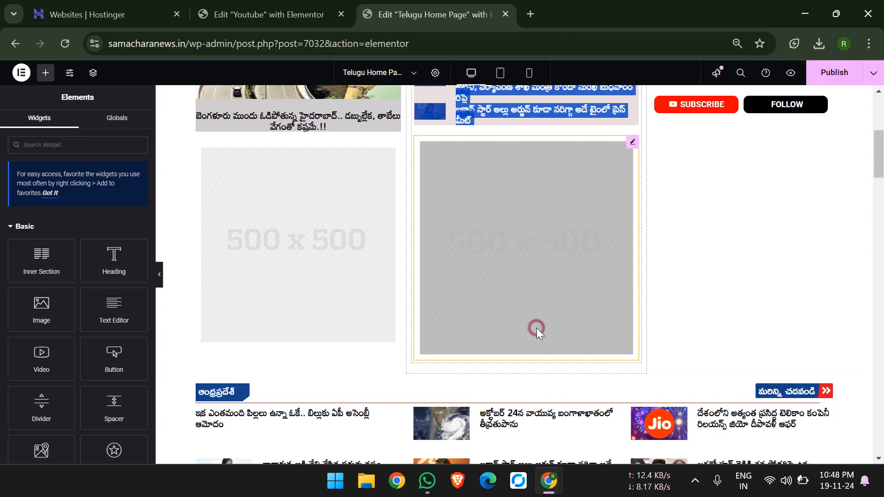
pyautogui.rightClick(536, 328)
pyautogui.click(587, 452)
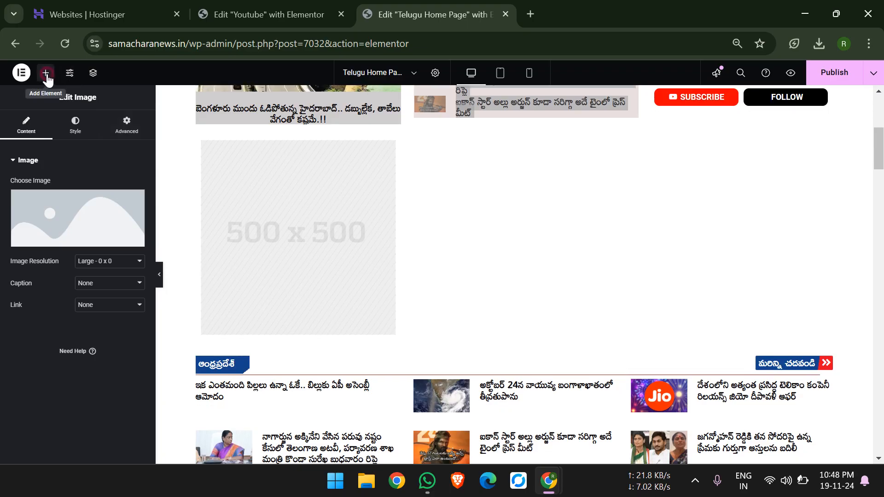
# Delete the empty Image widget placed at the end of the page, above the footer.
pyautogui.click(45, 72)
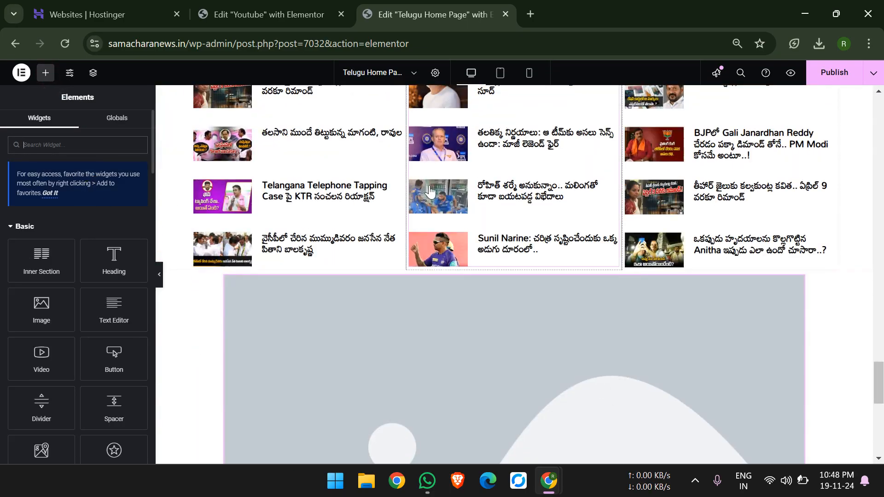
pyautogui.scroll(12, 430, 190)
pyautogui.scroll(-20, 455, 187)
pyautogui.rightClick(457, 188)
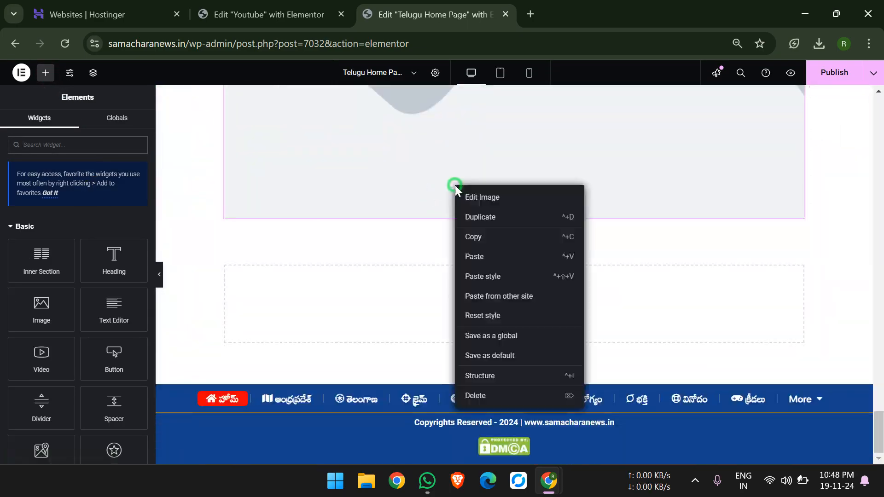
pyautogui.click(504, 394)
# Add an Image widget below the bullet news list and set it to WhatsApp-Image-2024-10-22-at-15.40.17_ede3b921.jpg from the media library.
pyautogui.scroll(15, 522, 127)
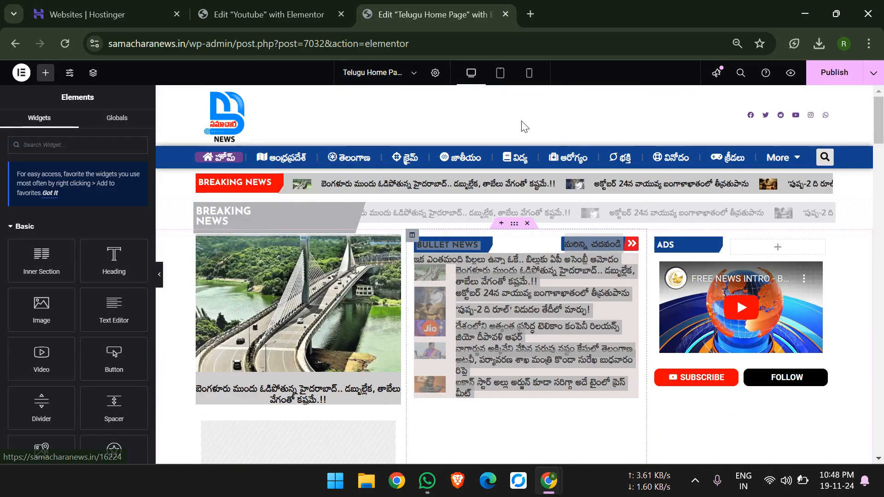
pyautogui.scroll(-1, 210, 189)
pyautogui.moveTo(42, 306); pyautogui.dragTo(564, 368)
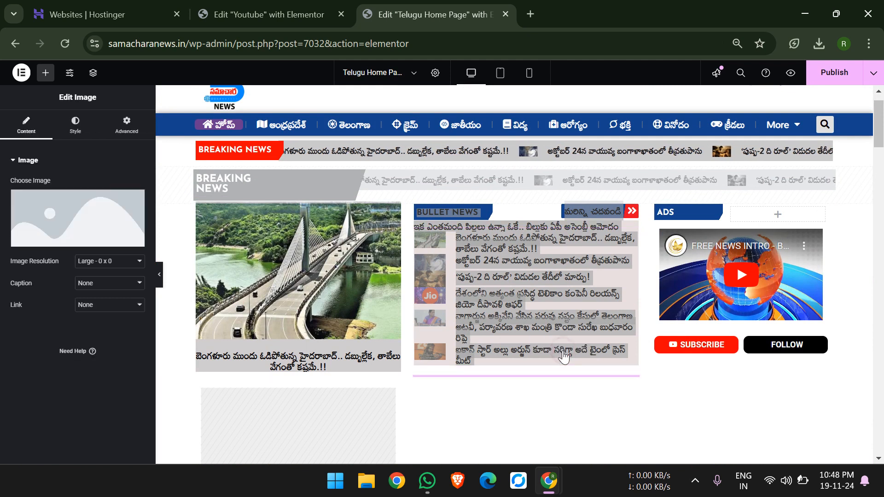
pyautogui.moveTo(118, 237)
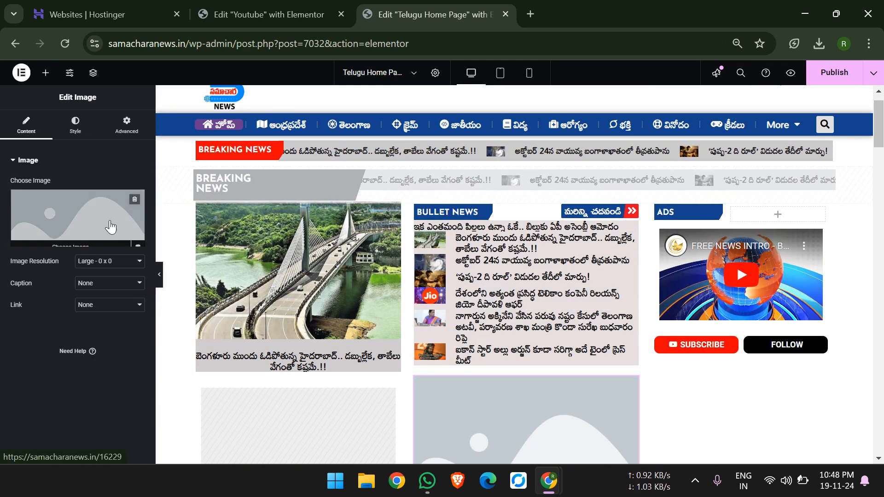
pyautogui.click(105, 220)
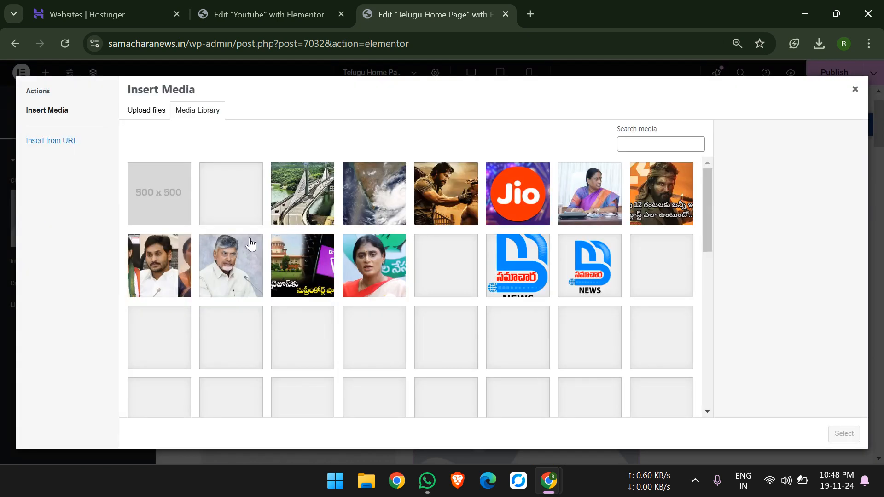
pyautogui.scroll(-5, 322, 255)
pyautogui.scroll(5, 516, 221)
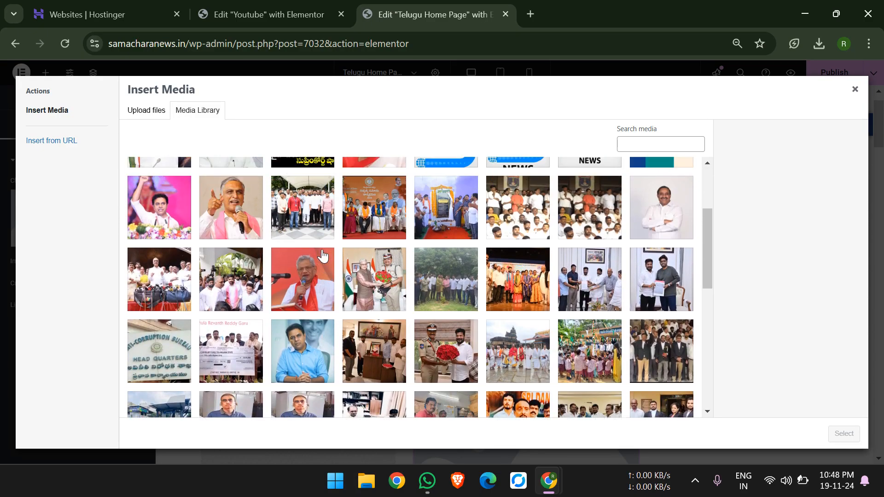
pyautogui.click(678, 220)
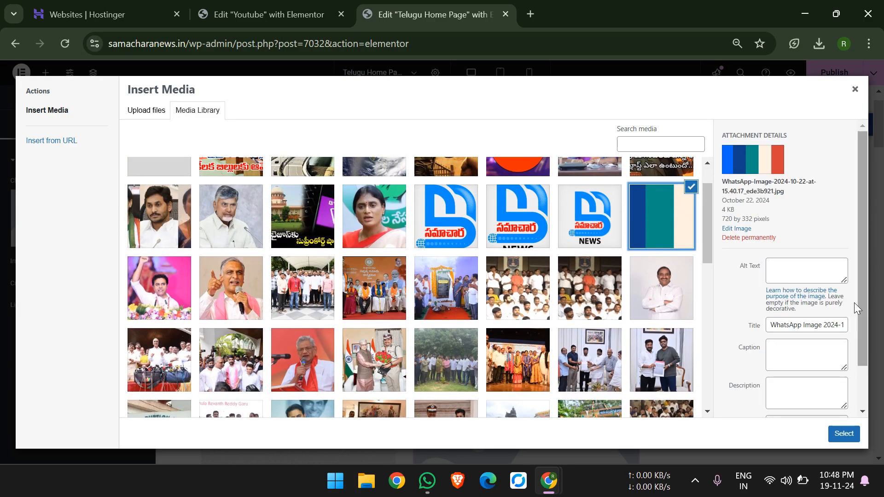
pyautogui.click(844, 433)
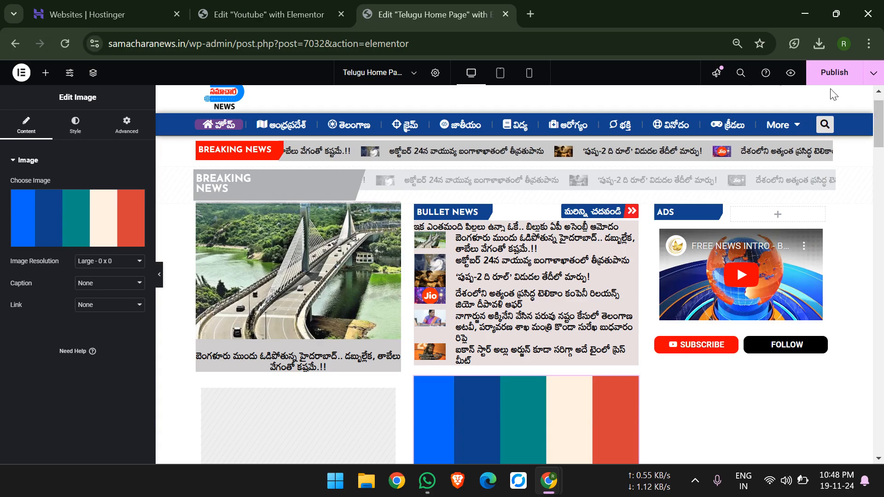
# Publish the page, check samacharanews.in in an incognito window, and return to the home page editor.
pyautogui.click(831, 74)
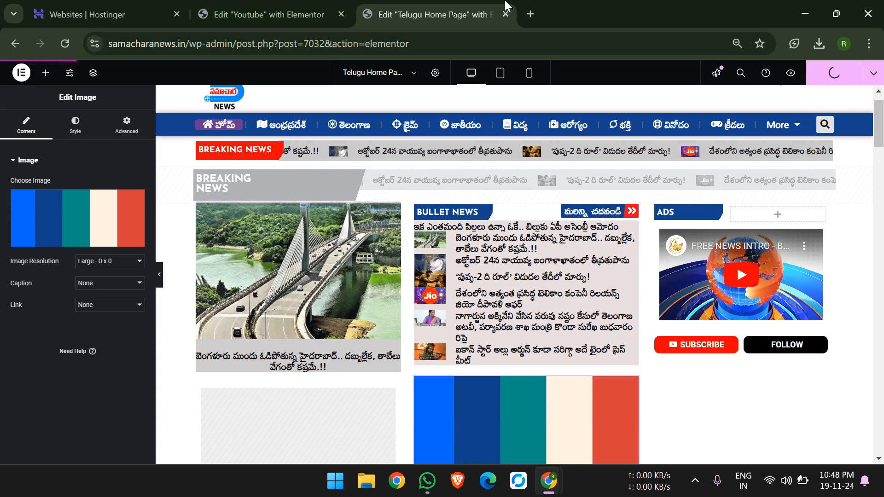
pyautogui.moveTo(188, 44); pyautogui.dragTo(6, 74)
pyautogui.hotkey('ctrl', 'c')
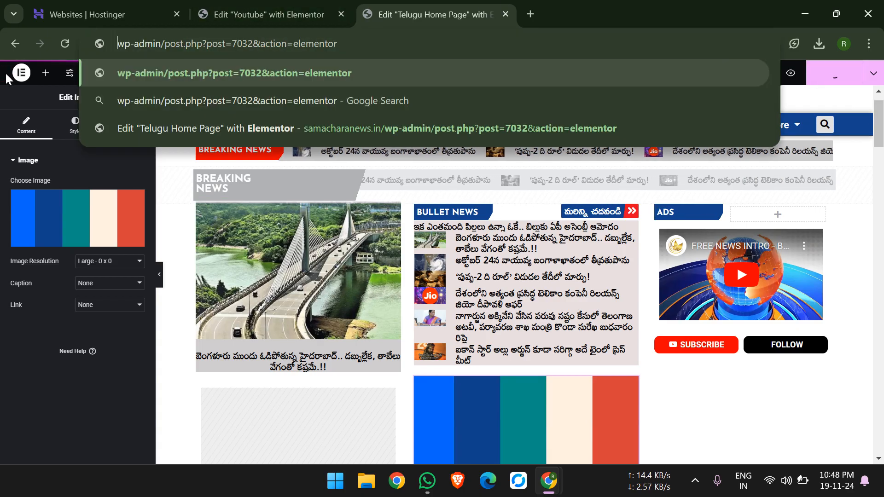
pyautogui.hotkey('ctrl', 'shift', 'n')
pyautogui.hotkey('ctrl', 'v')
pyautogui.press('Return')
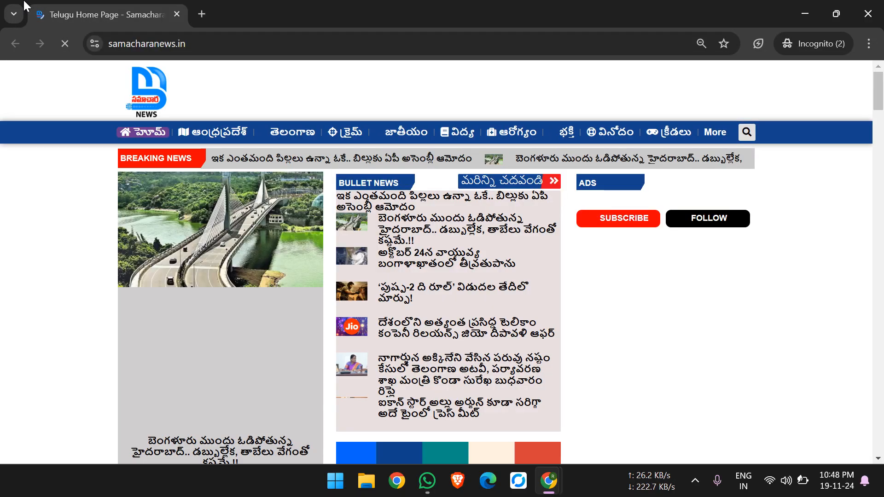
pyautogui.scroll(-3, 338, 286)
pyautogui.hotkey('ctrl', 'shift', 'n')
pyautogui.hotkey('alt', 'Tab')
pyautogui.press('Tab')
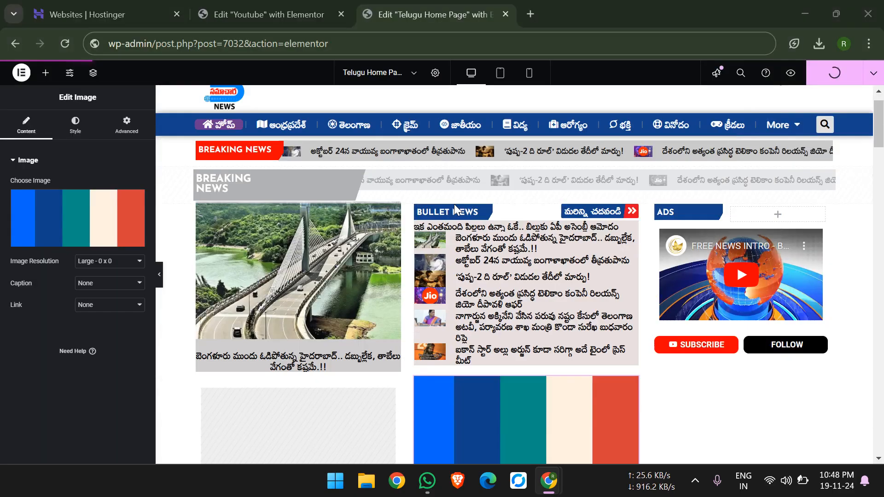
# Delete the striped colour image from below the bullet news list.
pyautogui.rightClick(591, 408)
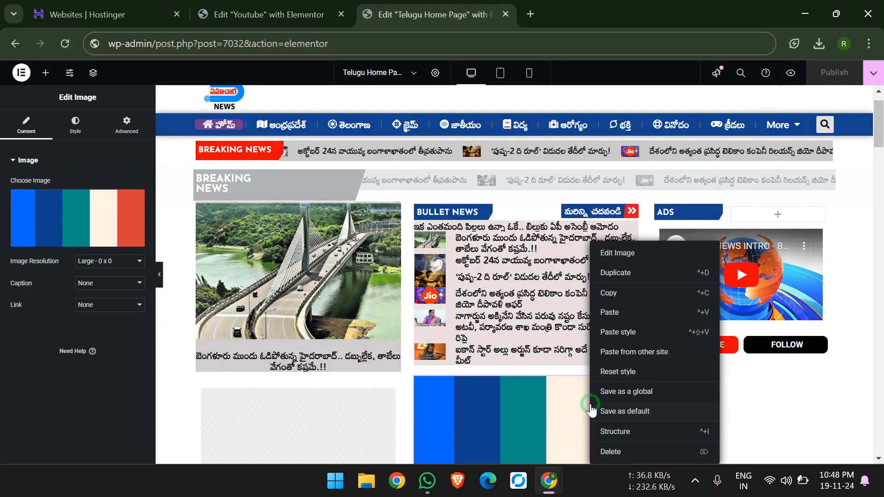
pyautogui.click(656, 456)
pyautogui.scroll(-20, 501, 267)
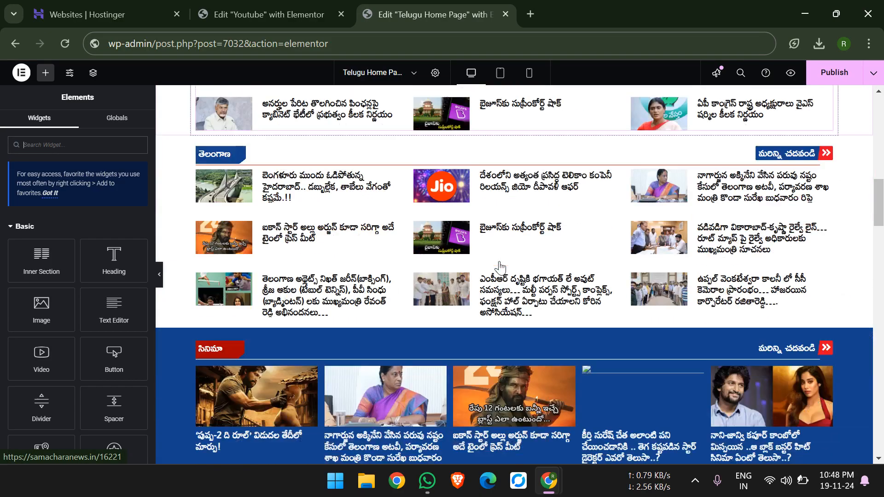
pyautogui.scroll(-2, 500, 267)
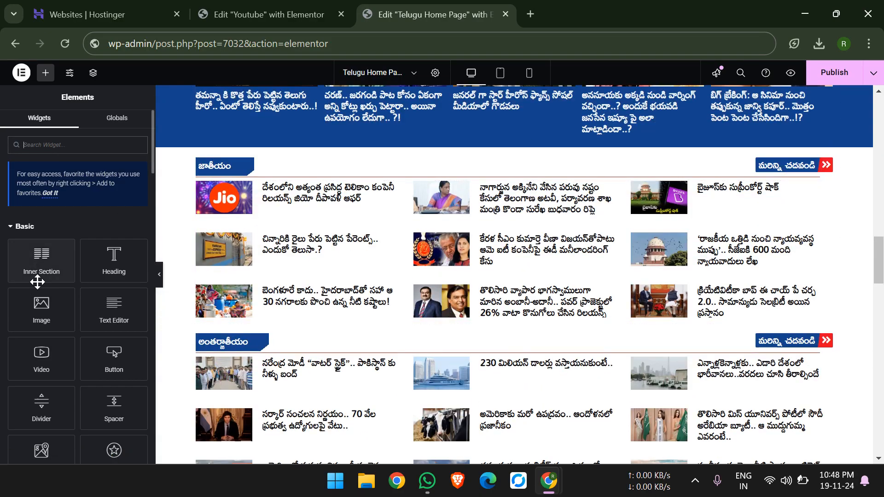
pyautogui.moveTo(40, 300); pyautogui.dragTo(493, 304)
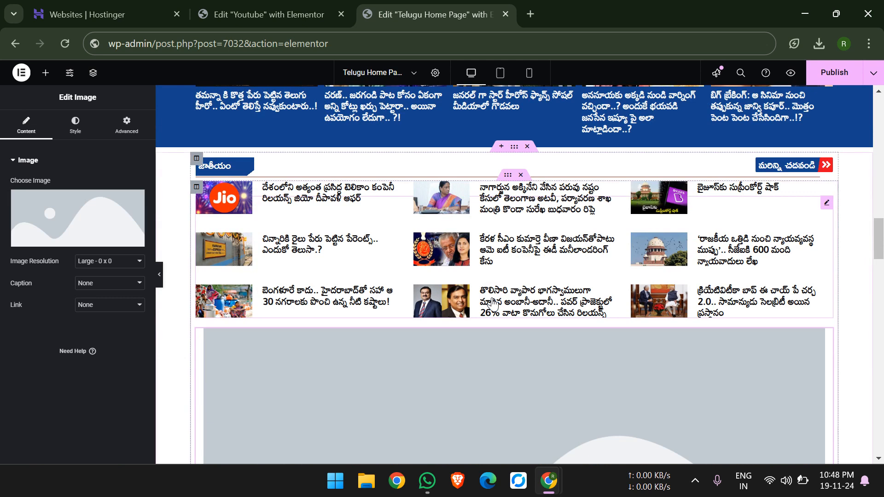
pyautogui.scroll(-3, 479, 289)
pyautogui.click(99, 230)
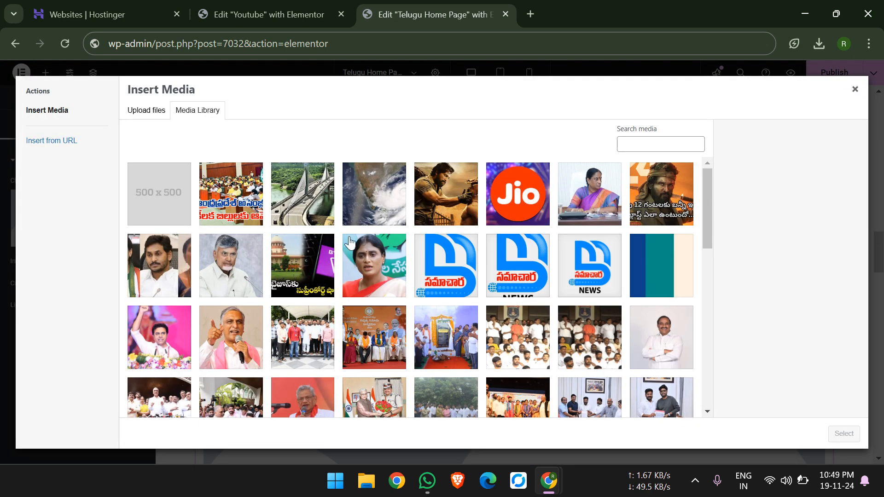
pyautogui.scroll(-5, 411, 263)
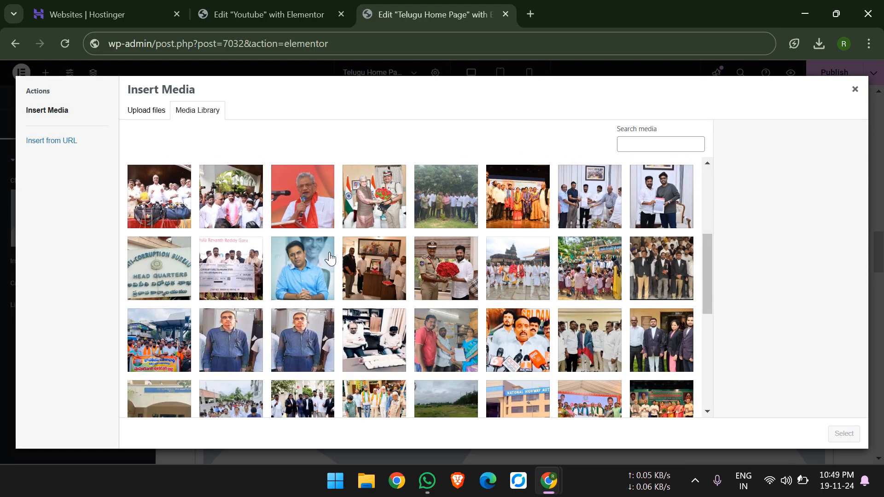
pyautogui.click(154, 270)
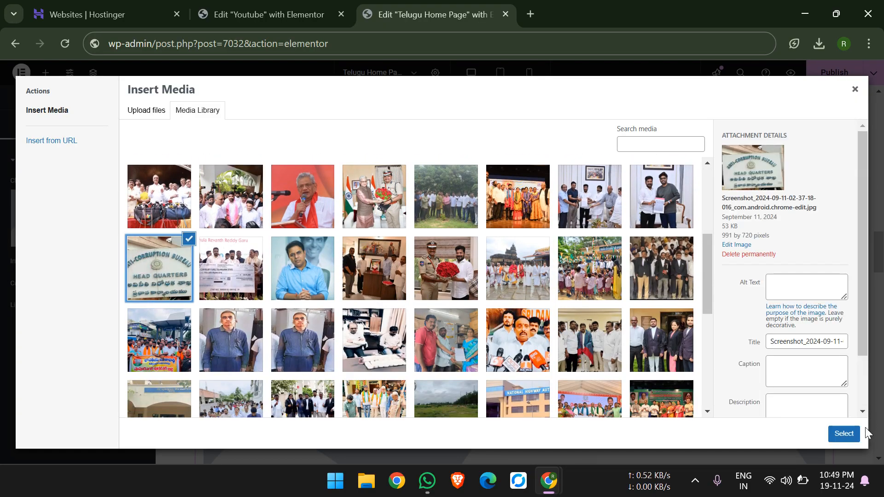
pyautogui.click(844, 432)
# Publish the page and check the new image below the జాతీయం section on samacharanews.in in the incognito window.
pyautogui.click(821, 71)
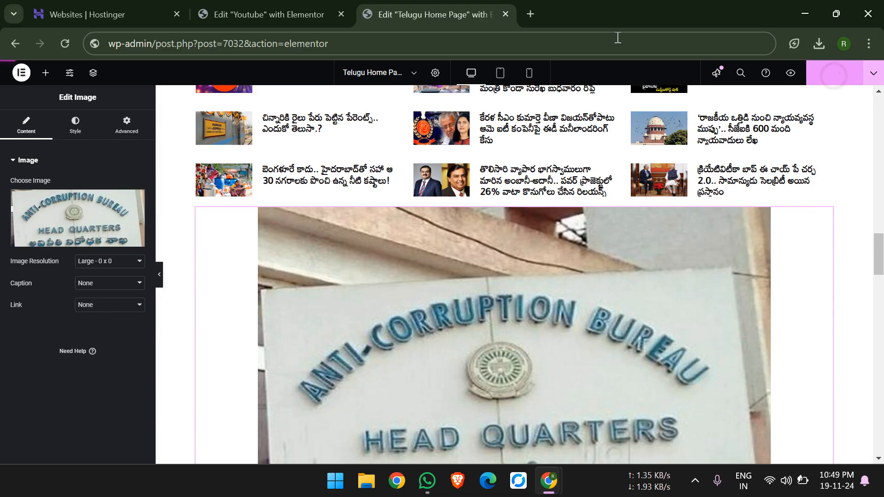
pyautogui.hotkey('alt', 'Tab')
pyautogui.hotkey('alt', 'Tab')
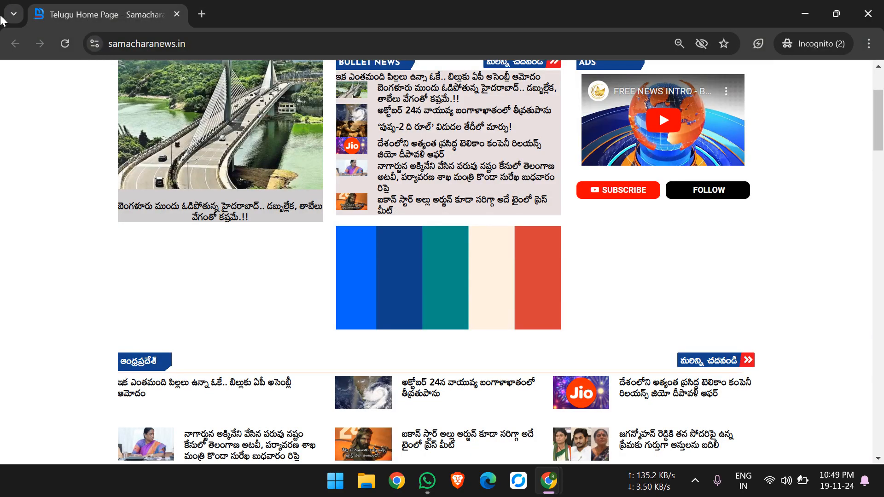
pyautogui.click(68, 45)
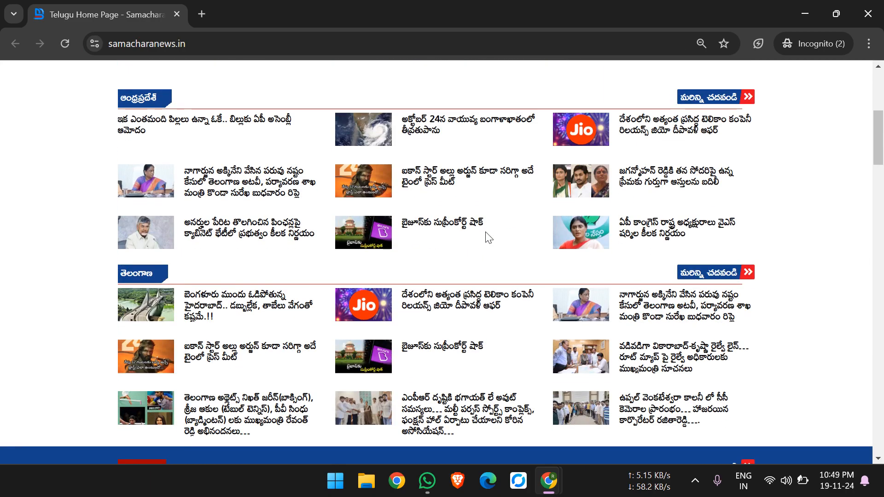
pyautogui.scroll(-5, 486, 234)
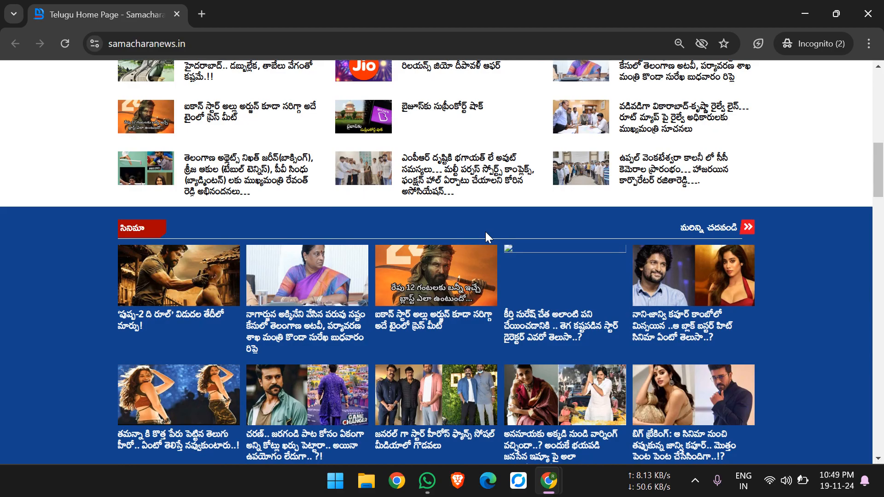
pyautogui.scroll(-10, 486, 234)
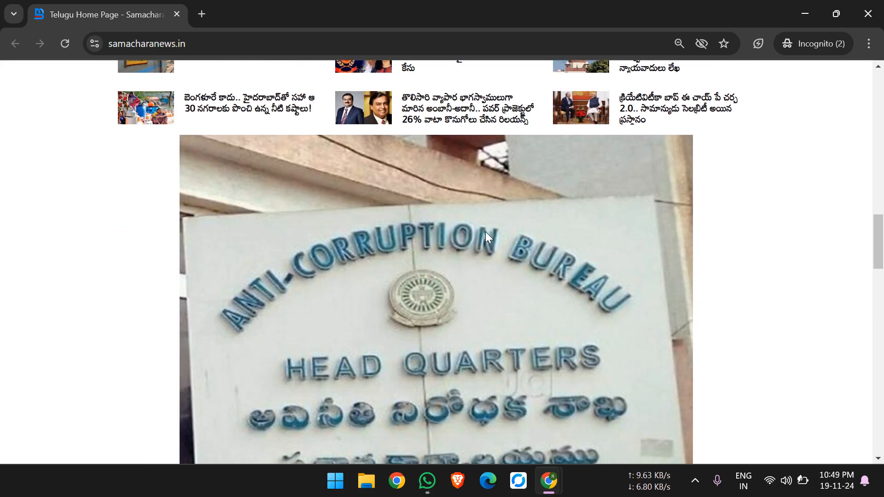
pyautogui.scroll(-7, 486, 234)
pyautogui.scroll(9, 486, 234)
pyautogui.scroll(1, 485, 237)
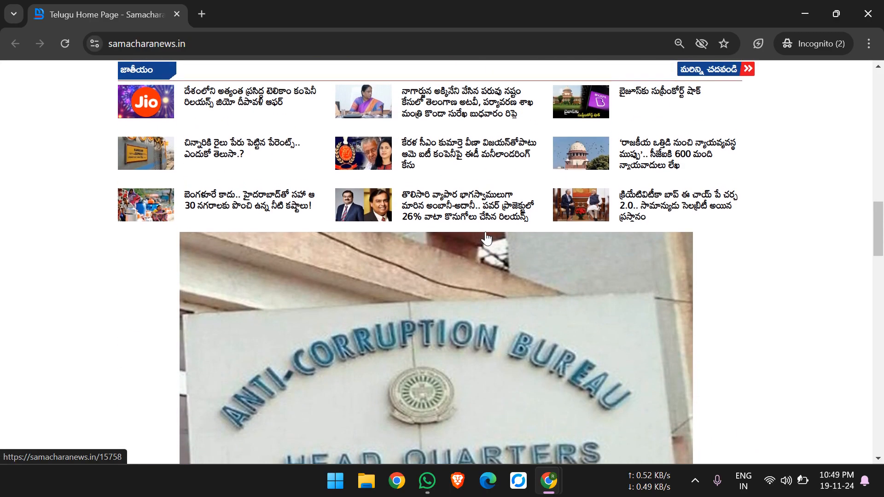
# Return to the home page editor, delete the Anti-Corruption Bureau image below the జాతీయం section and publish the page.
pyautogui.hotkey('alt', 'Tab')
pyautogui.rightClick(495, 242)
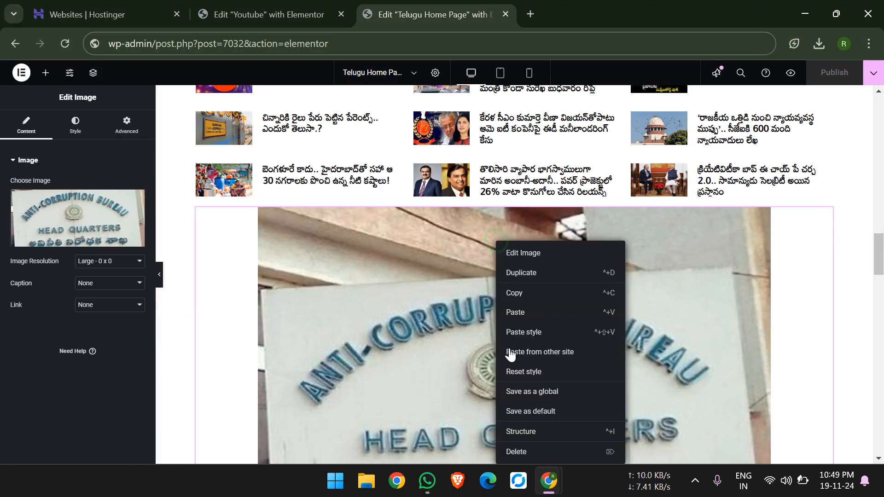
pyautogui.rightClick(370, 334)
pyautogui.rightClick(403, 452)
pyautogui.click(403, 453)
pyautogui.click(403, 453)
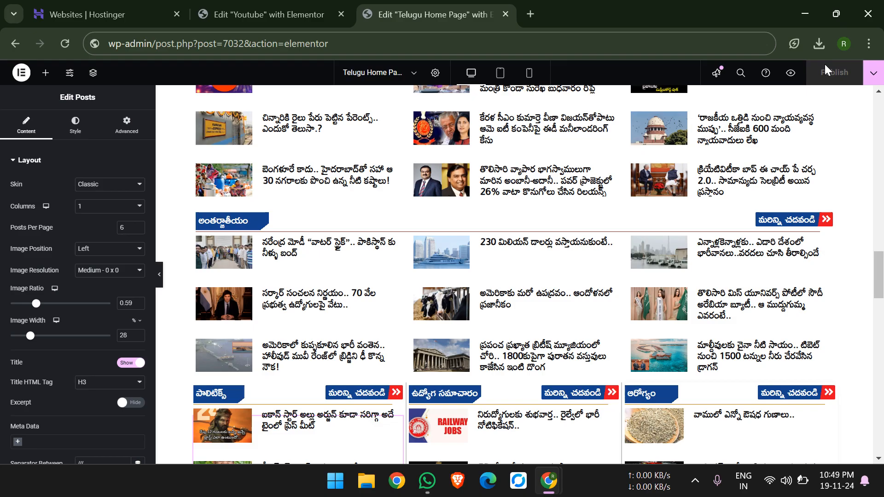
# Leave the Youtube template editor for the WordPress dashboard and review the ad and Youtube entries among the saved templates.
pyautogui.click(293, 6)
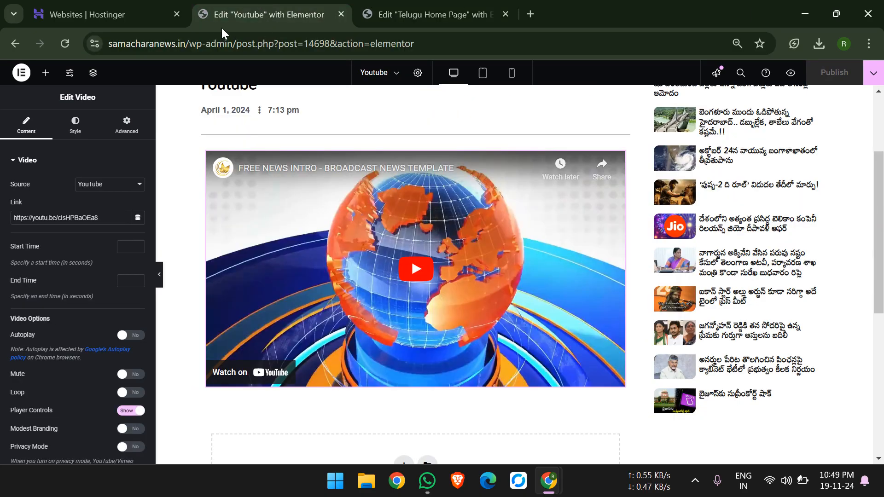
pyautogui.moveTo(238, 43); pyautogui.dragTo(689, 6)
pyautogui.press('BackSpace')
pyautogui.press('Return')
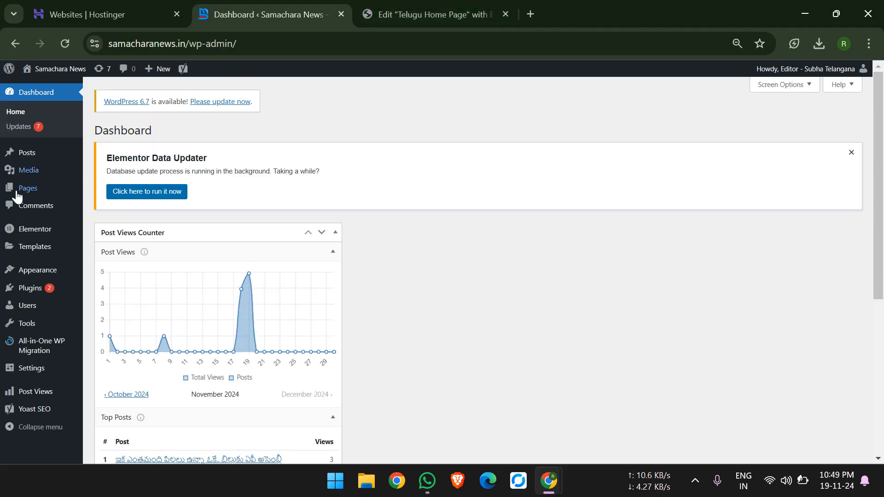
pyautogui.moveTo(29, 232)
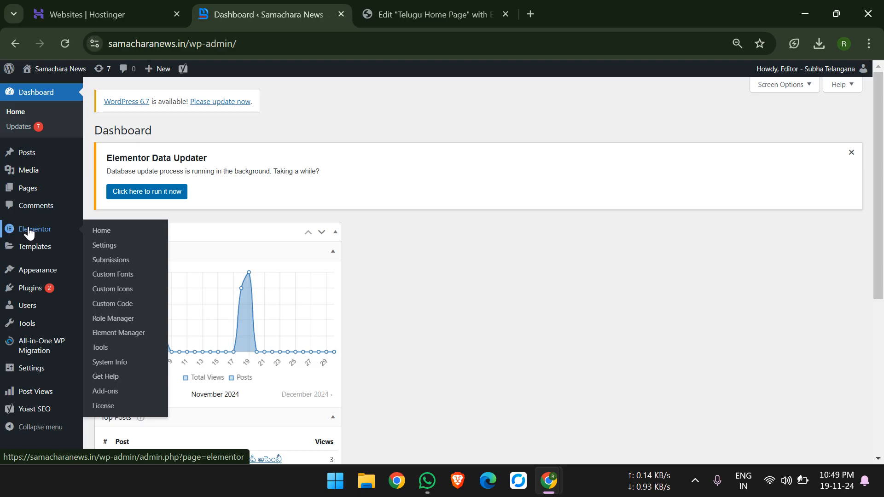
pyautogui.click(36, 245)
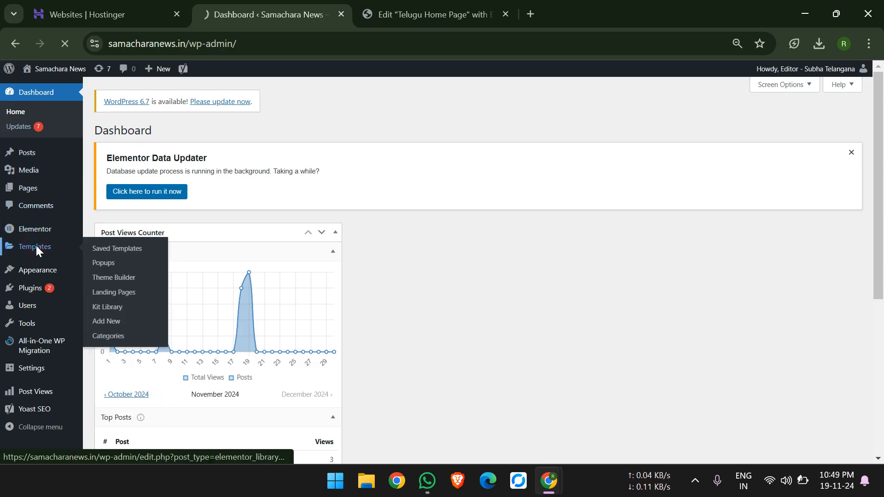
pyautogui.scroll(-2, 36, 252)
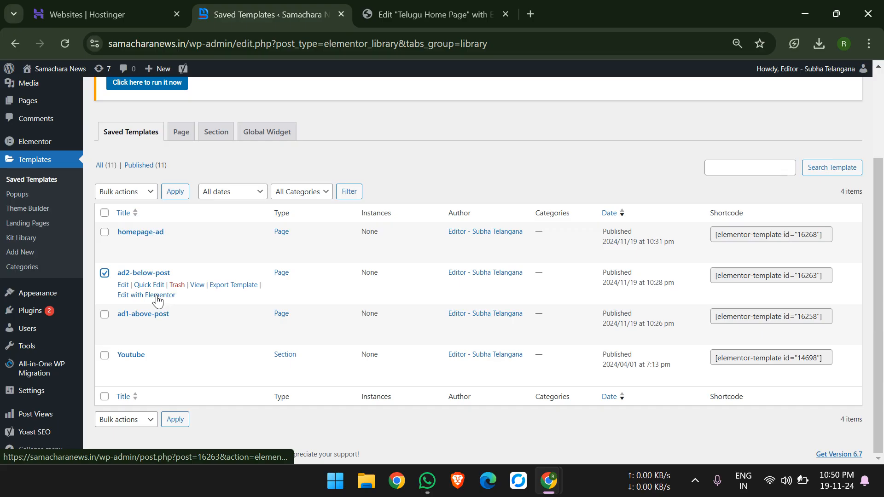
pyautogui.click(104, 279)
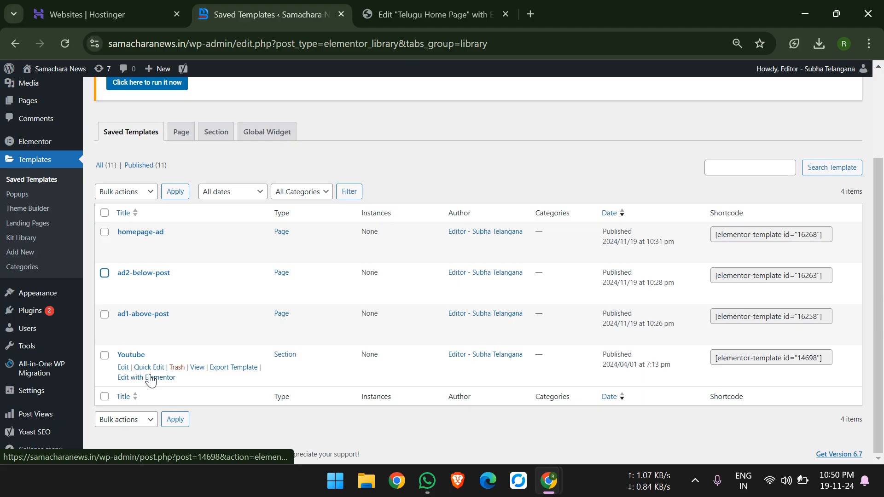
pyautogui.moveTo(42, 344)
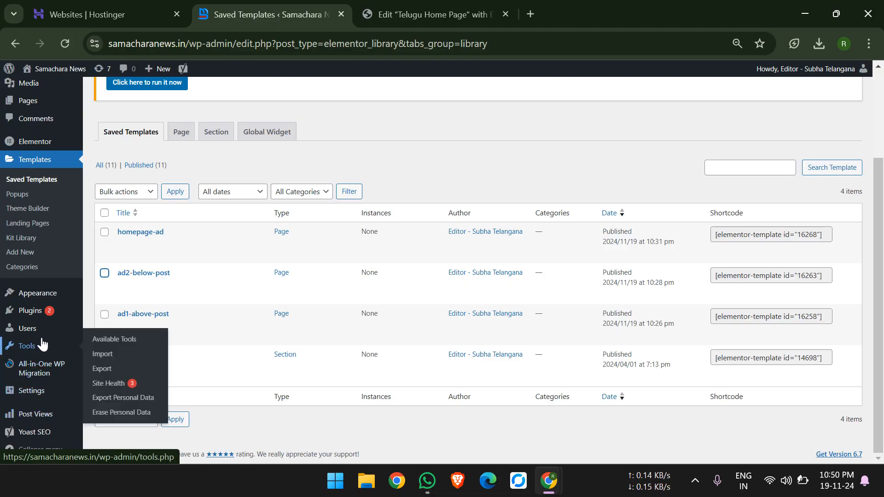
pyautogui.moveTo(50, 364)
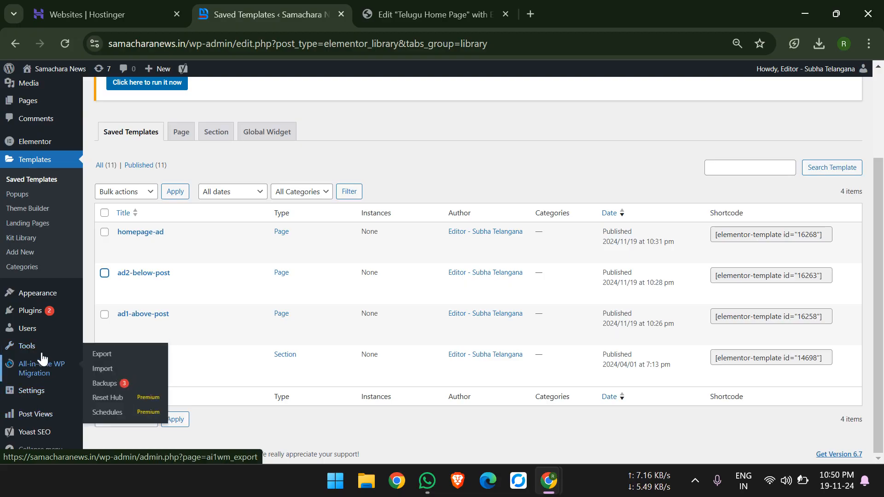
pyautogui.click(694, 483)
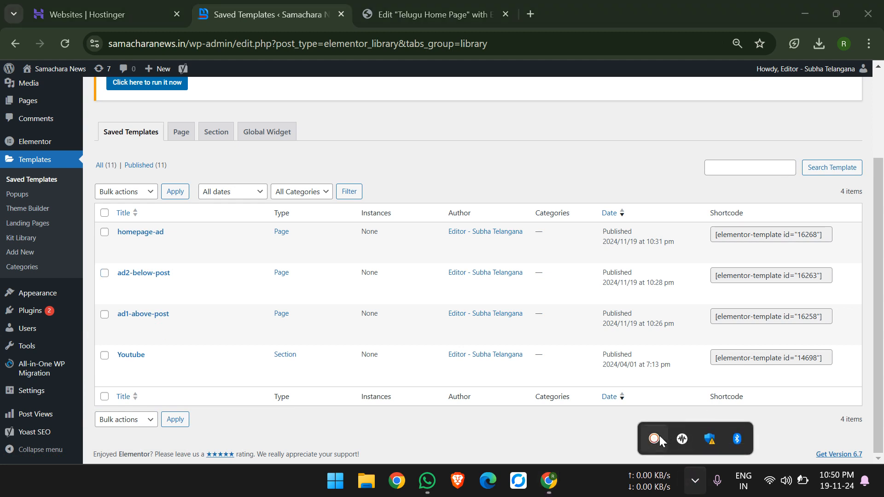